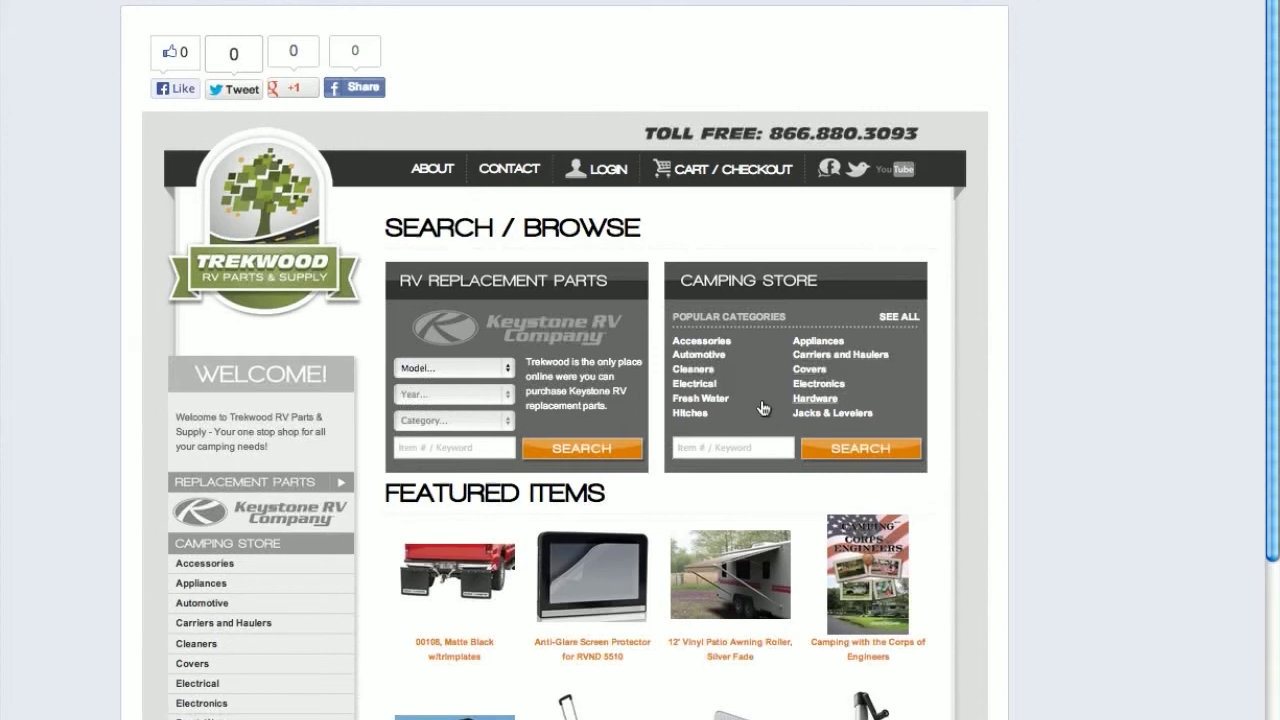
- Scroll through the Facebook tab showing the embedded Trekwood RV Parts website
{"action": "scroll", "coordinate": [245, 467], "scroll_direction": "down", "scroll_amount": 4}
- Add the Generator Energy Storm ES5500 from Appliances > Energy Storm Portable Generators to the cart
{"action": "left_click", "coordinate": [220, 398]}
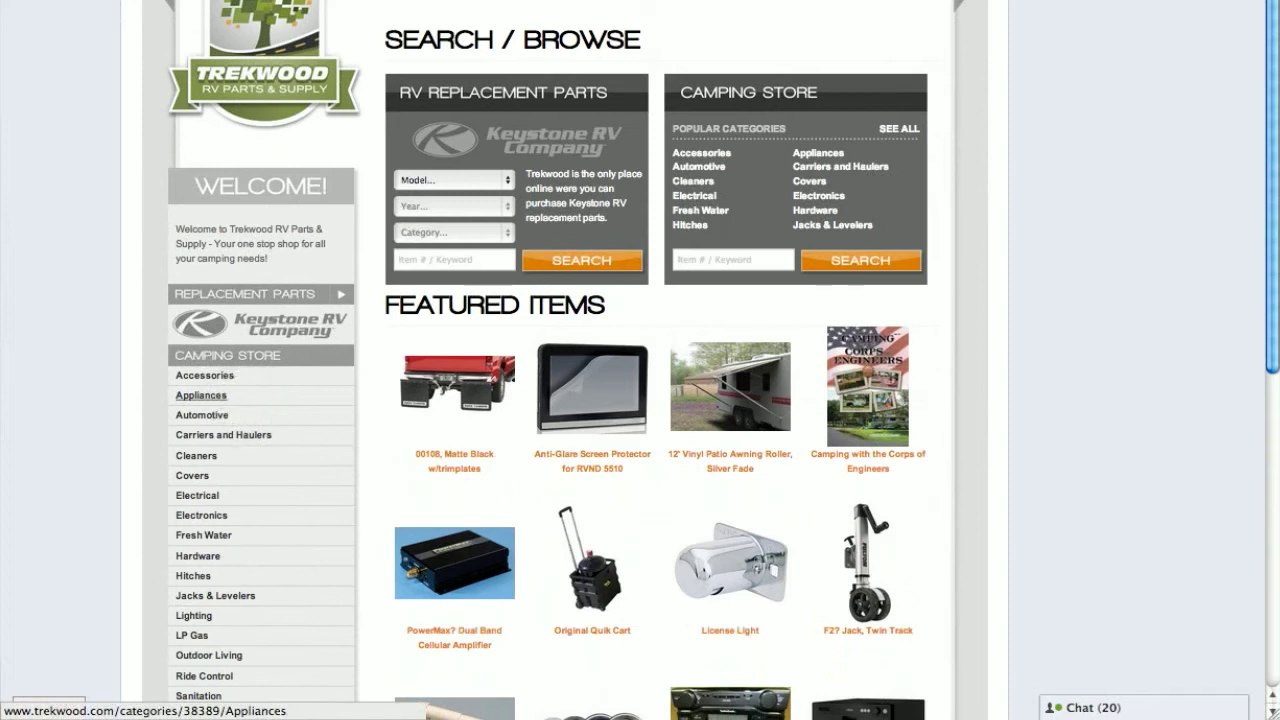
{"action": "left_click", "coordinate": [220, 397]}
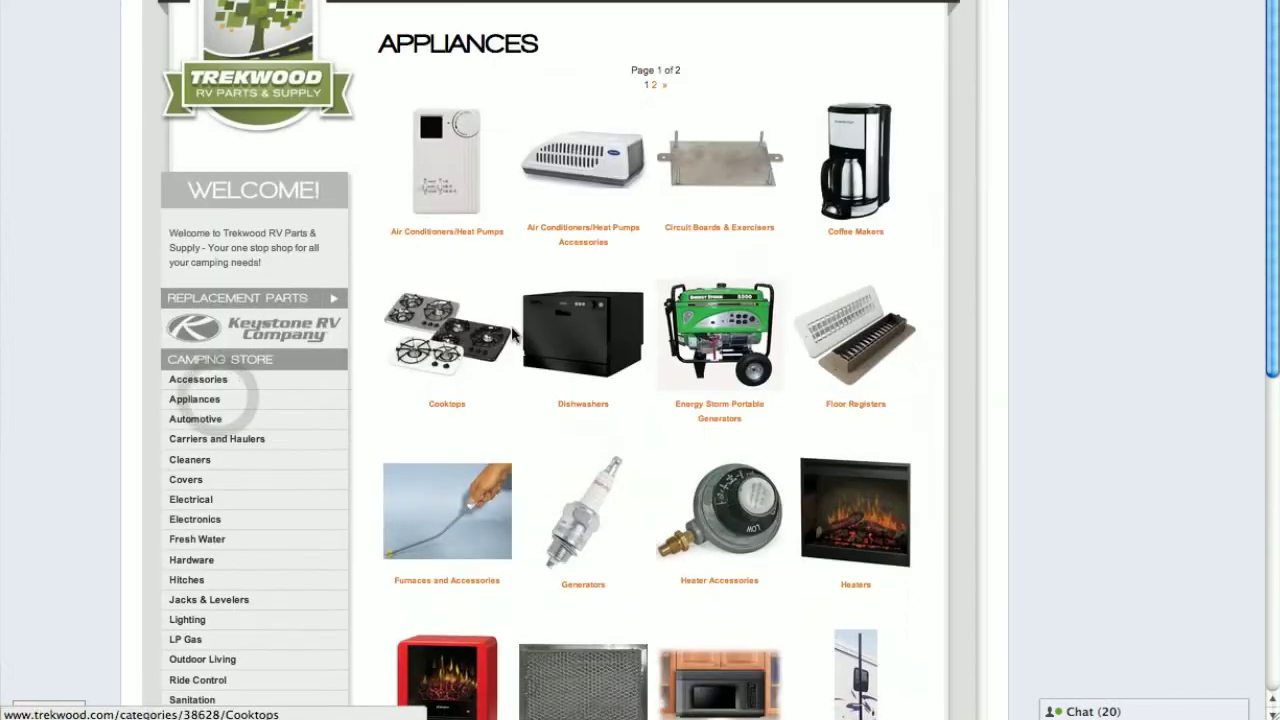
{"action": "scroll", "coordinate": [513, 337], "scroll_direction": "up", "scroll_amount": 1}
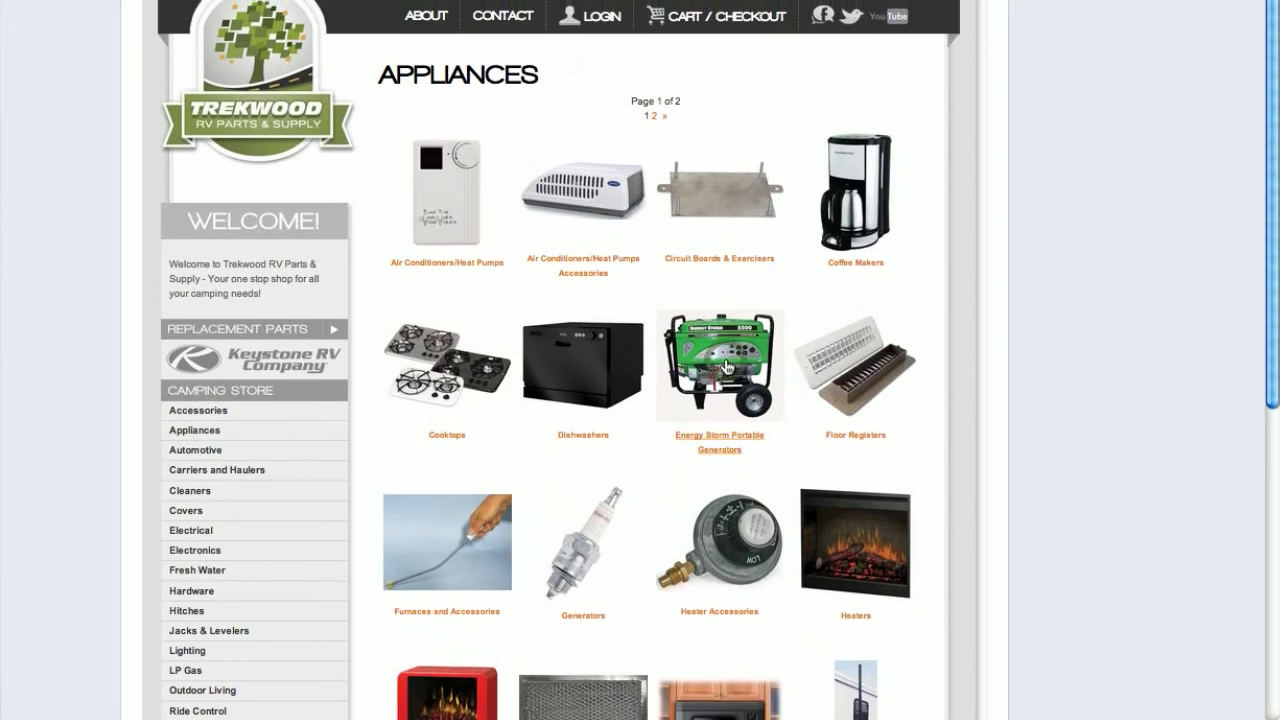
{"action": "left_click", "coordinate": [726, 368]}
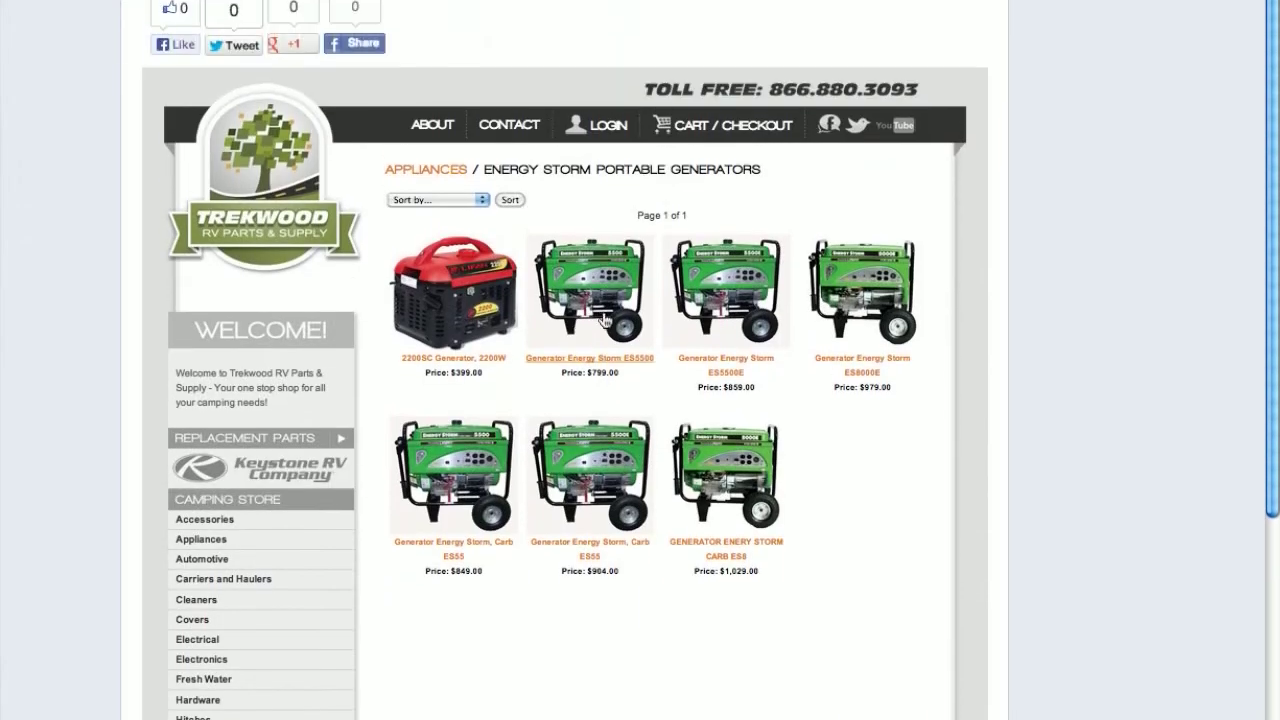
{"action": "scroll", "coordinate": [604, 320], "scroll_direction": "up", "scroll_amount": 1}
{"action": "scroll", "coordinate": [660, 380], "scroll_direction": "down", "scroll_amount": 2}
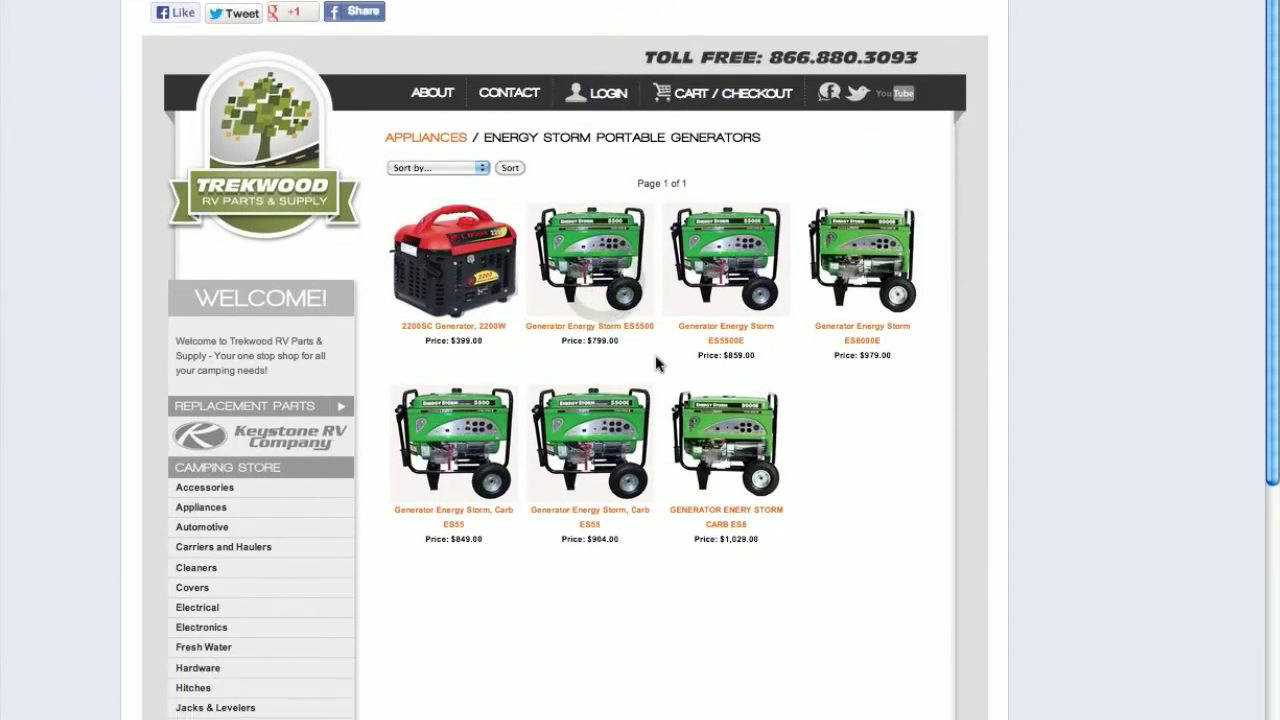
{"action": "scroll", "coordinate": [652, 363], "scroll_direction": "up", "scroll_amount": 1}
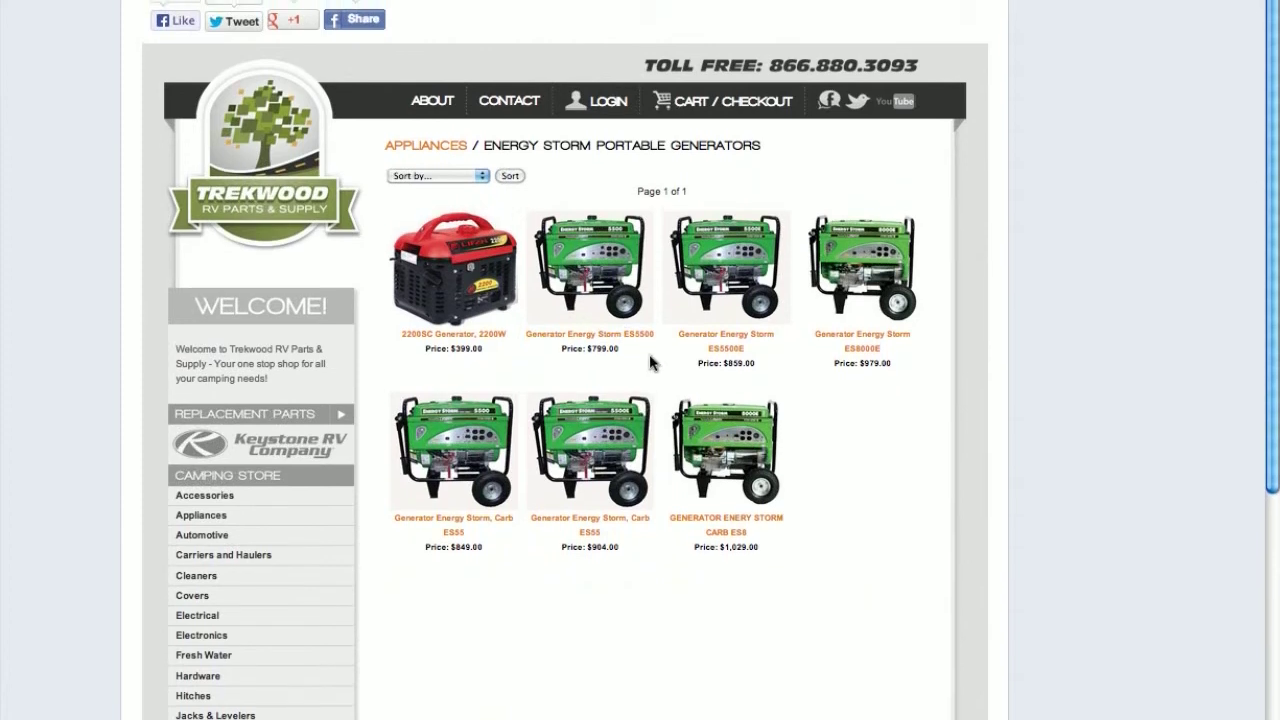
{"action": "left_click", "coordinate": [647, 363]}
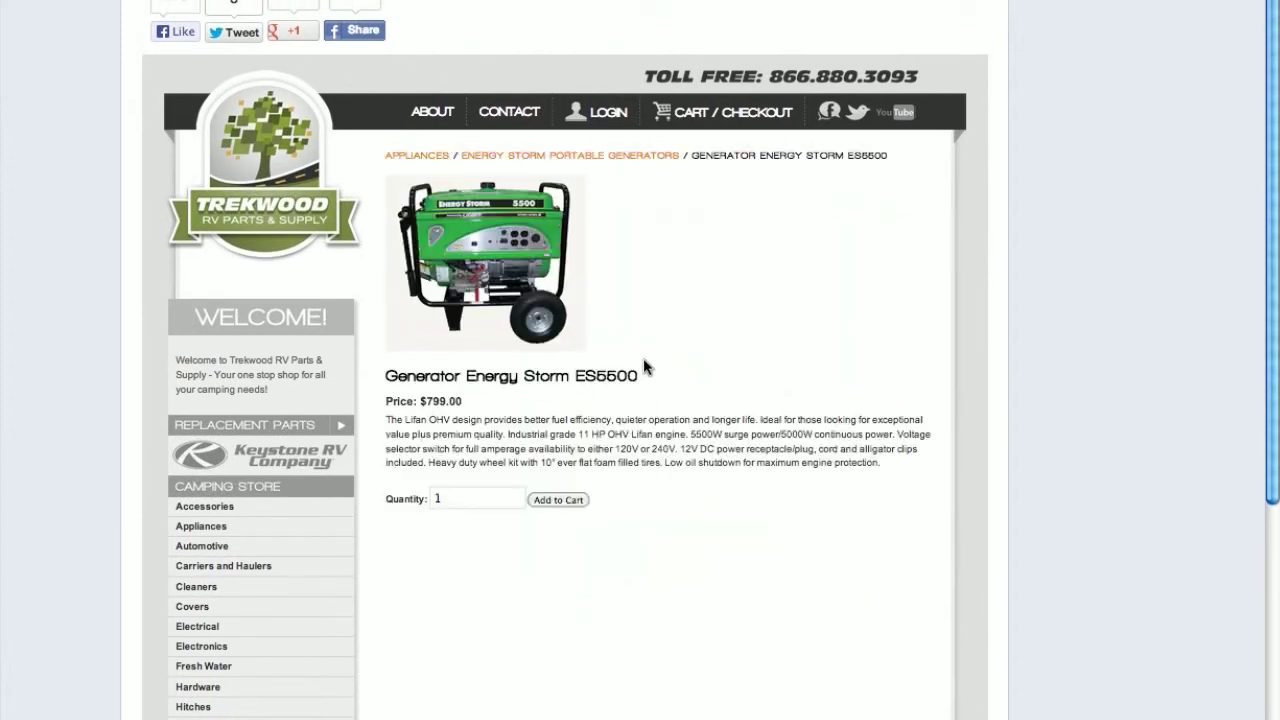
{"action": "scroll", "coordinate": [581, 462], "scroll_direction": "down", "scroll_amount": 3}
{"action": "left_click", "coordinate": [561, 385]}
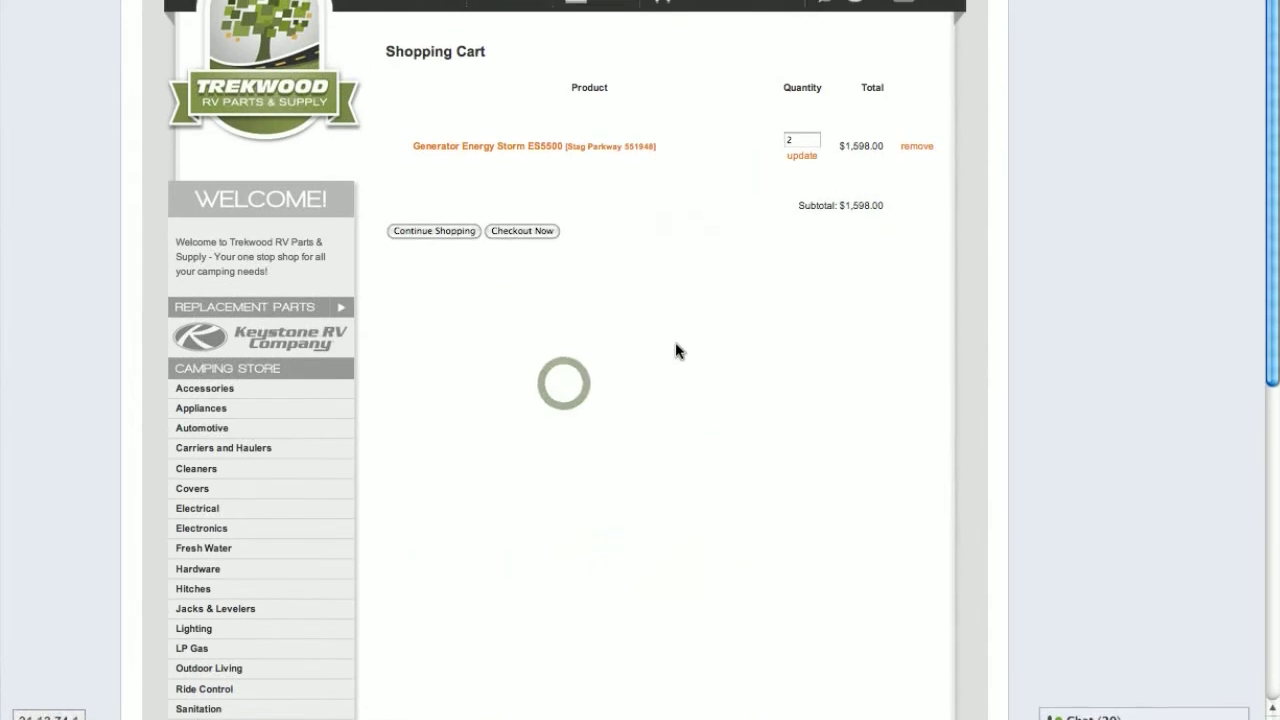
- Proceed from the embedded store's shopping cart to the checkout address forms
{"action": "scroll", "coordinate": [640, 345], "scroll_direction": "up", "scroll_amount": 3}
{"action": "left_click", "coordinate": [515, 345]}
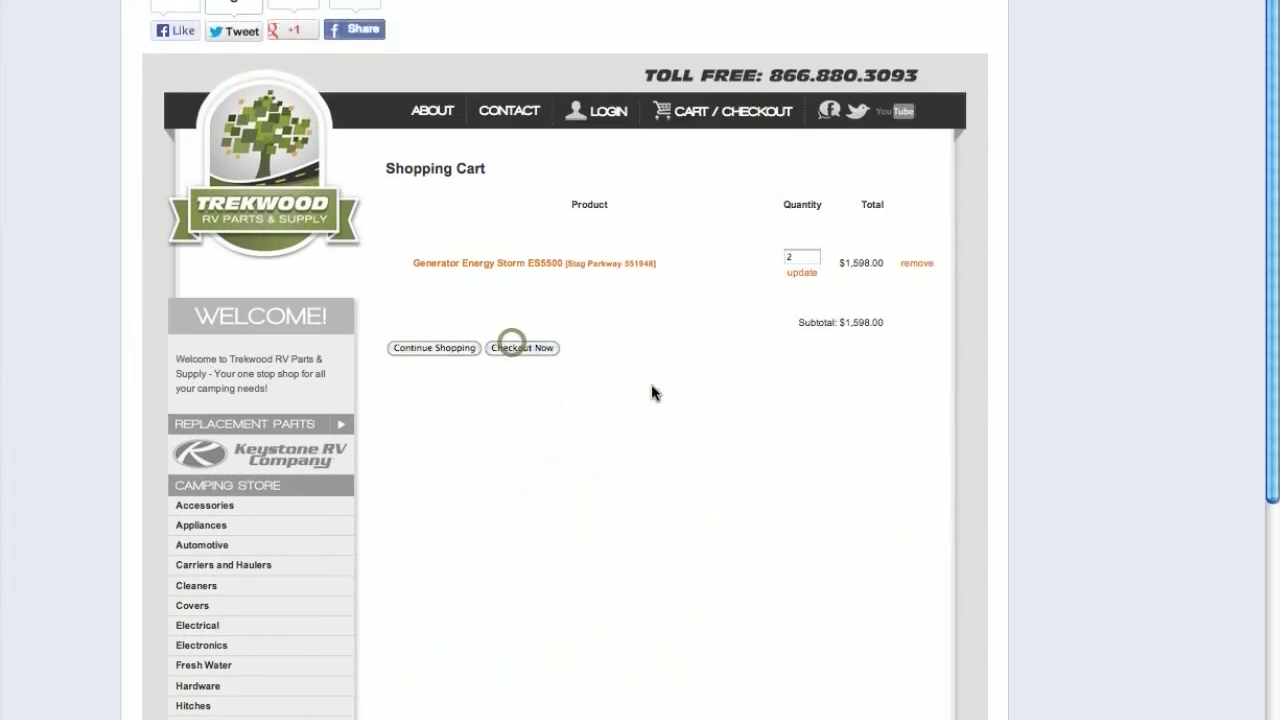
{"action": "scroll", "coordinate": [495, 472], "scroll_direction": "down", "scroll_amount": 5}
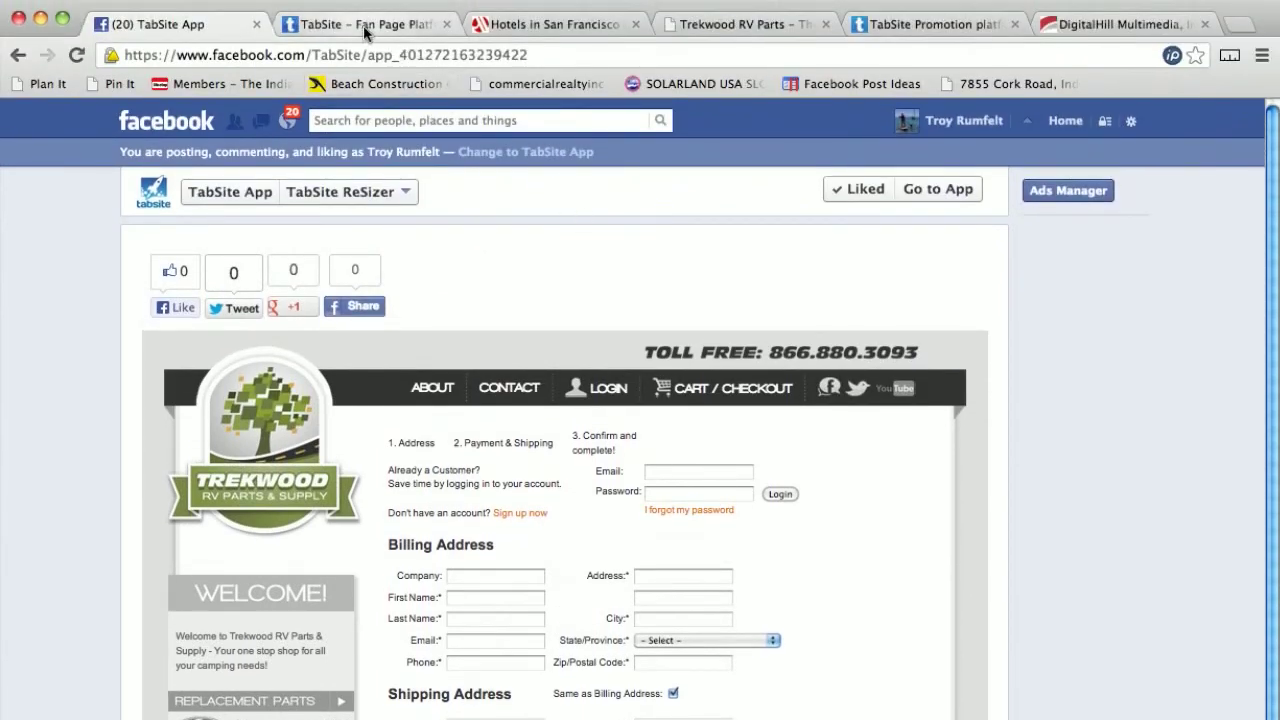
{"action": "left_click", "coordinate": [363, 25]}
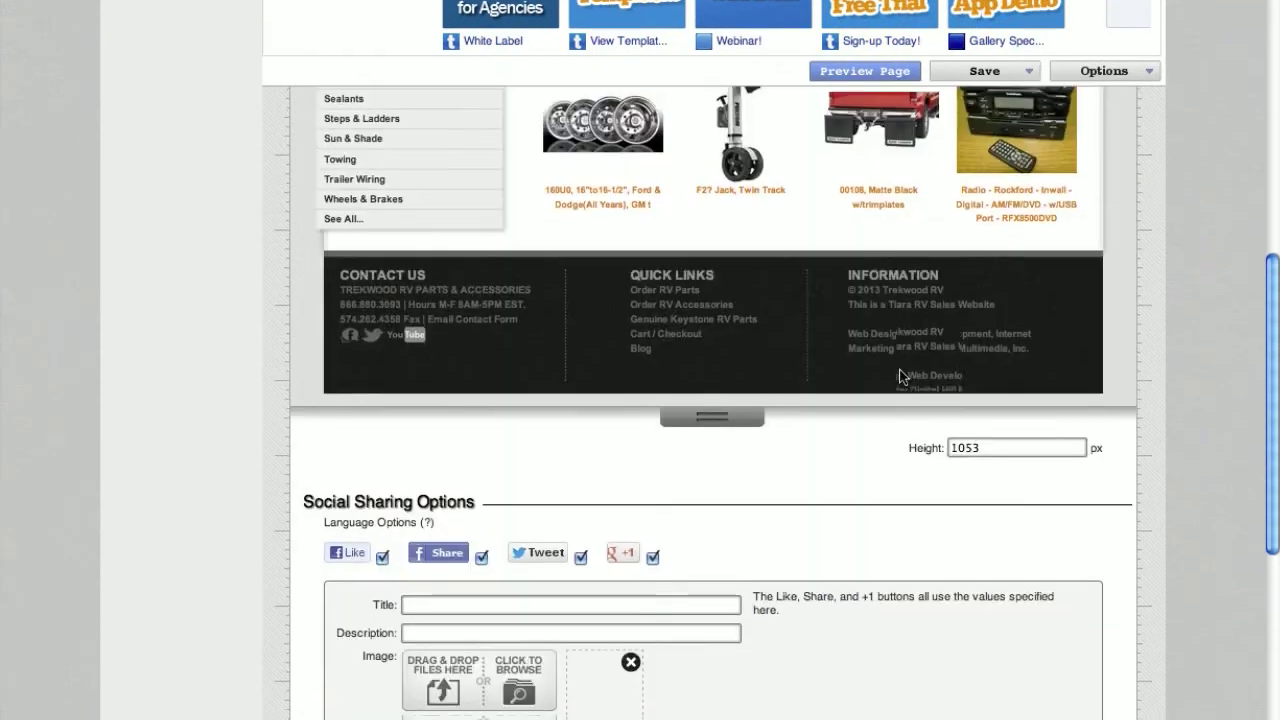
- Try a larger scale for the embedded trekwood.com site, then scale it back down to fit
{"action": "scroll", "coordinate": [900, 376], "scroll_direction": "up", "scroll_amount": 10}
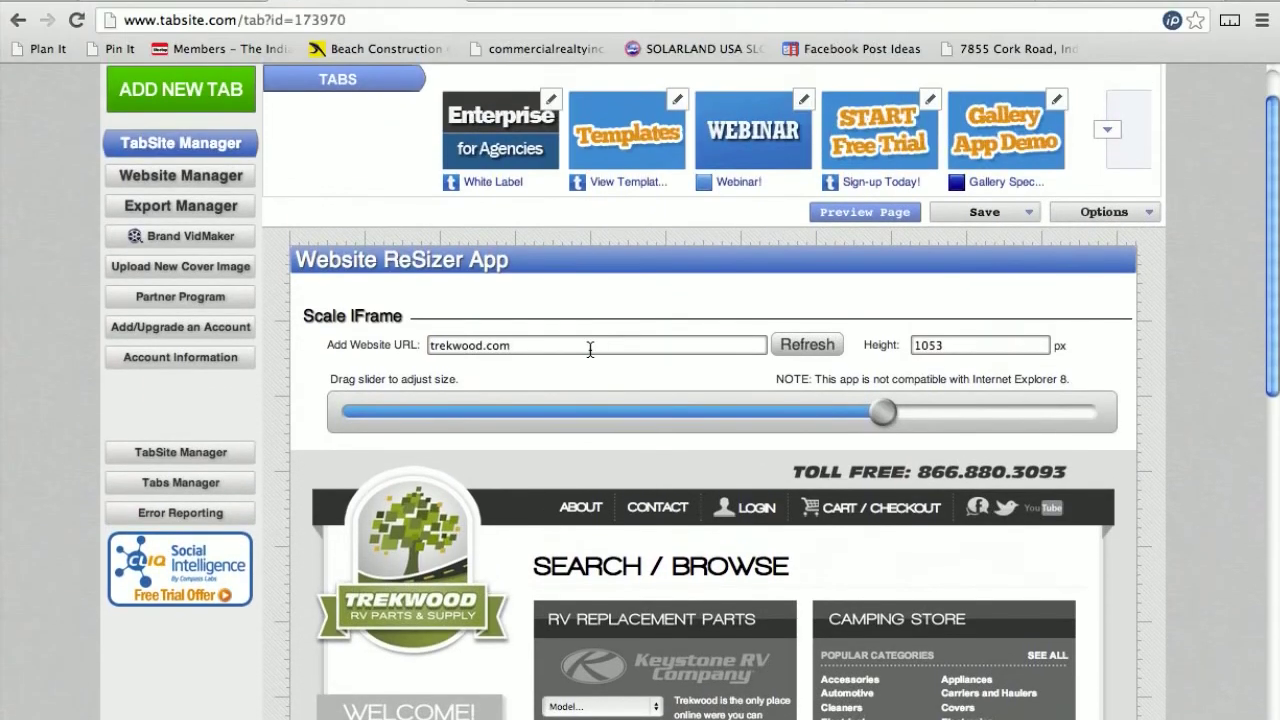
{"action": "left_click", "coordinate": [590, 181]}
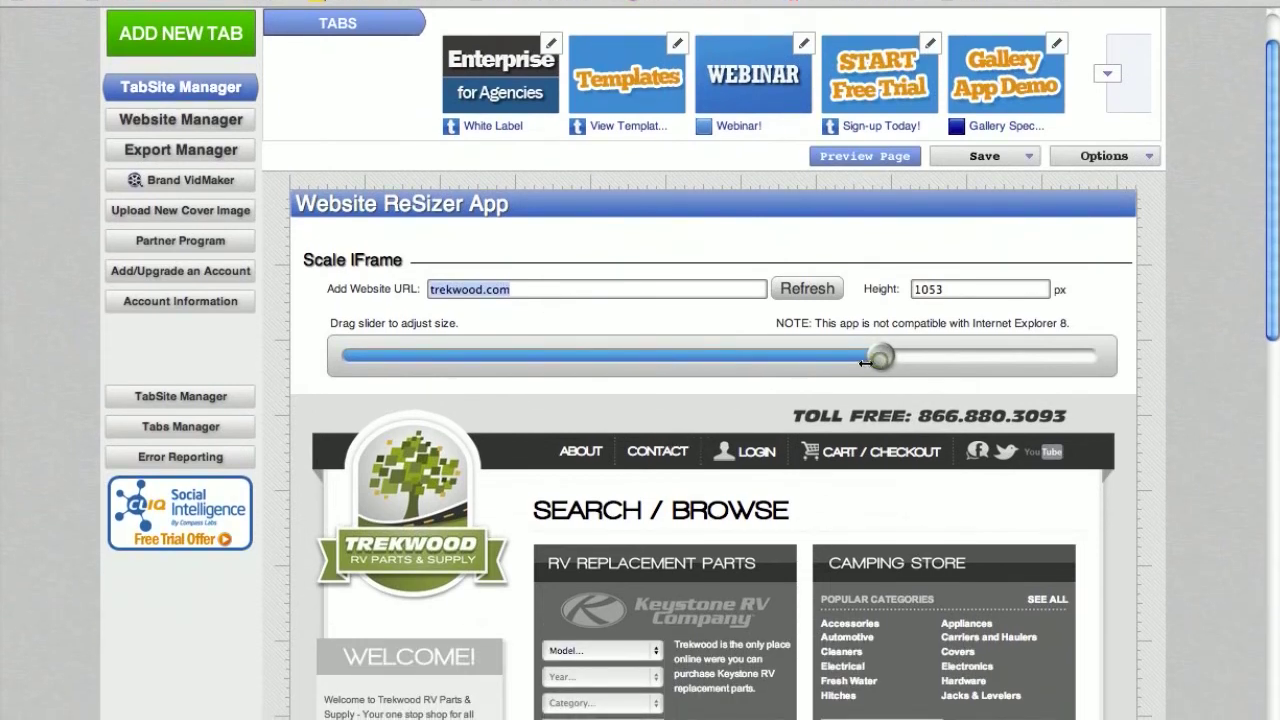
{"action": "left_click_drag", "start_coordinate": [866, 362], "coordinate": [1075, 362]}
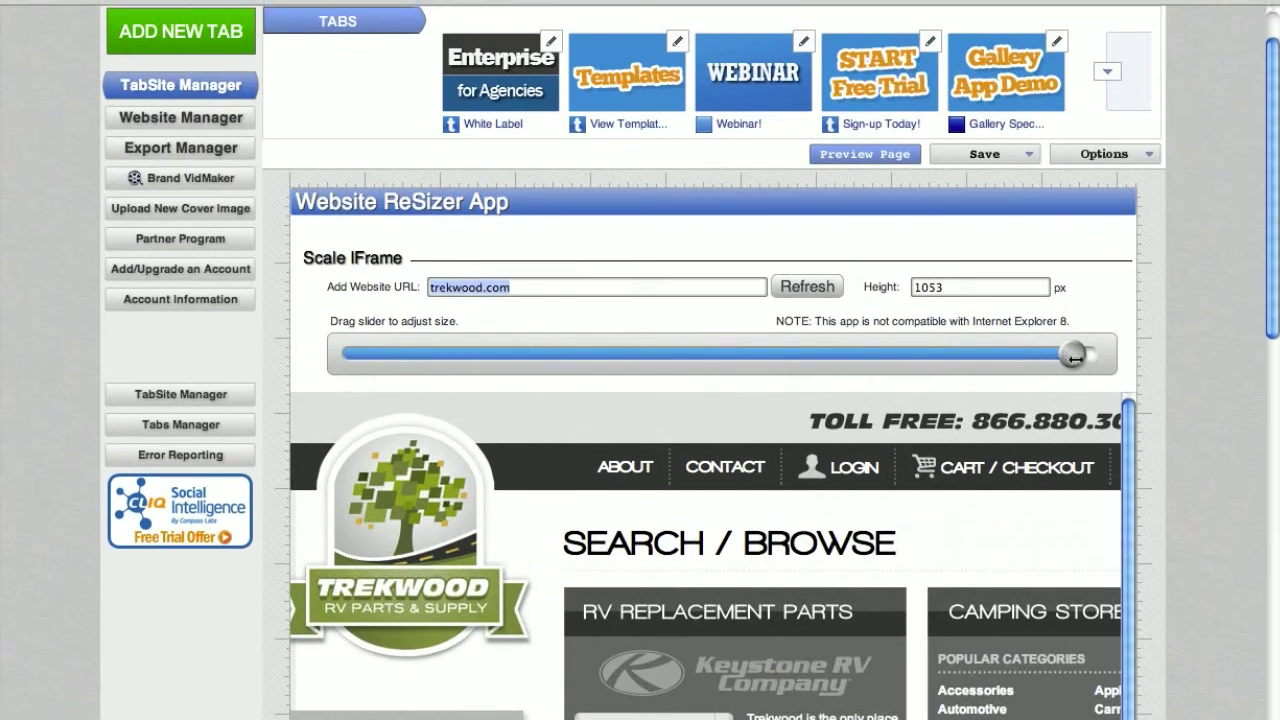
{"action": "left_click_drag", "start_coordinate": [1073, 358], "coordinate": [891, 362]}
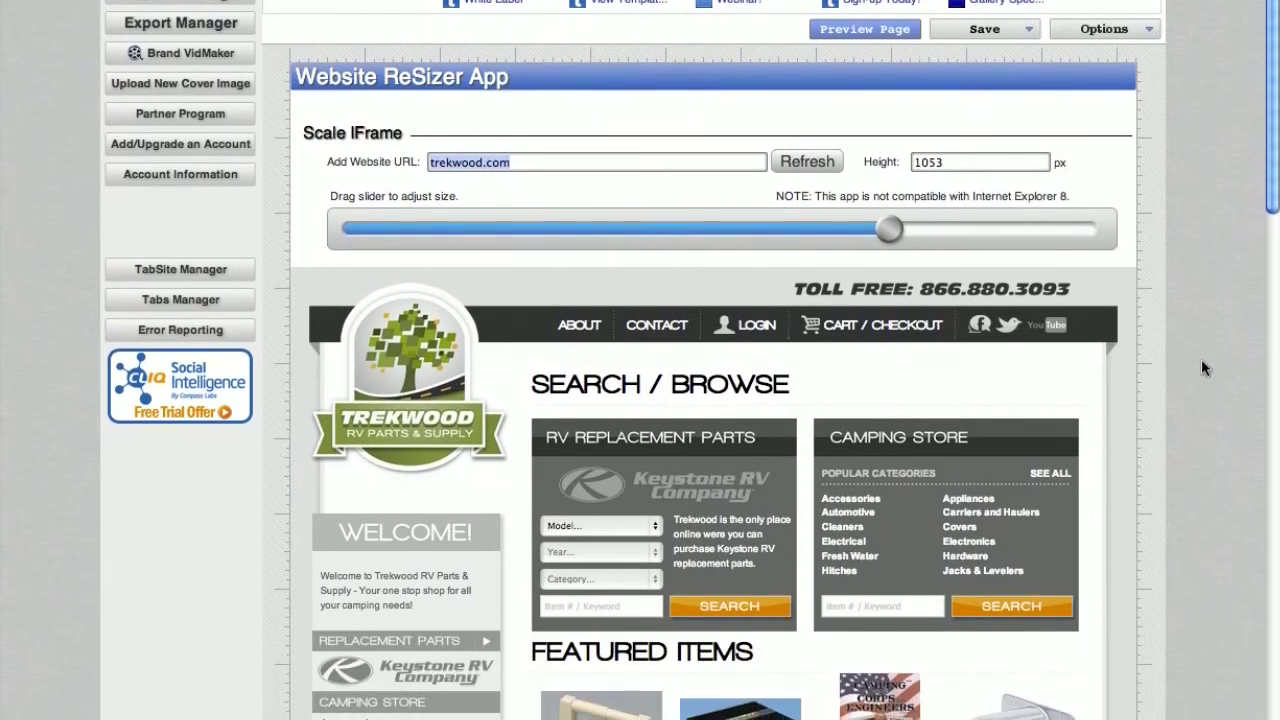
- Shorten the embedded frame so its height reads 1080 px
{"action": "scroll", "coordinate": [1258, 350], "scroll_direction": "down", "scroll_amount": 5}
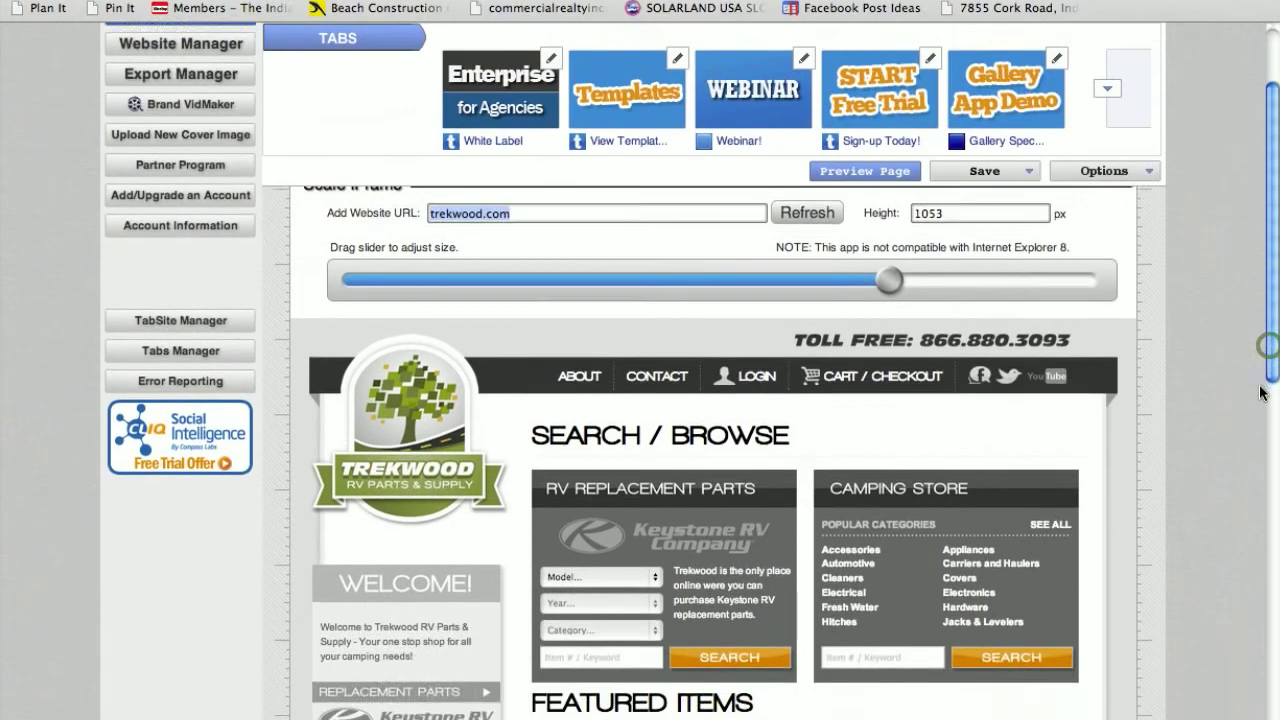
{"action": "scroll", "coordinate": [1256, 427], "scroll_direction": "down", "scroll_amount": 6}
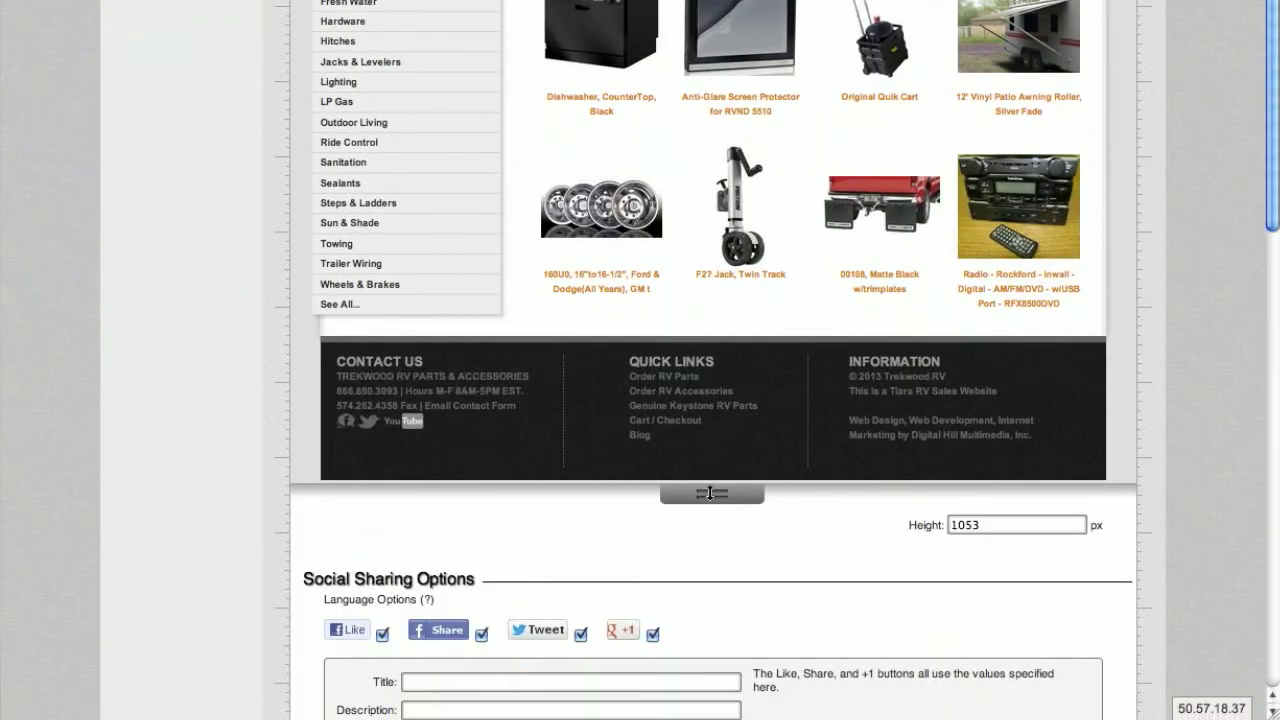
{"action": "left_click_drag", "start_coordinate": [700, 553], "coordinate": [706, 521]}
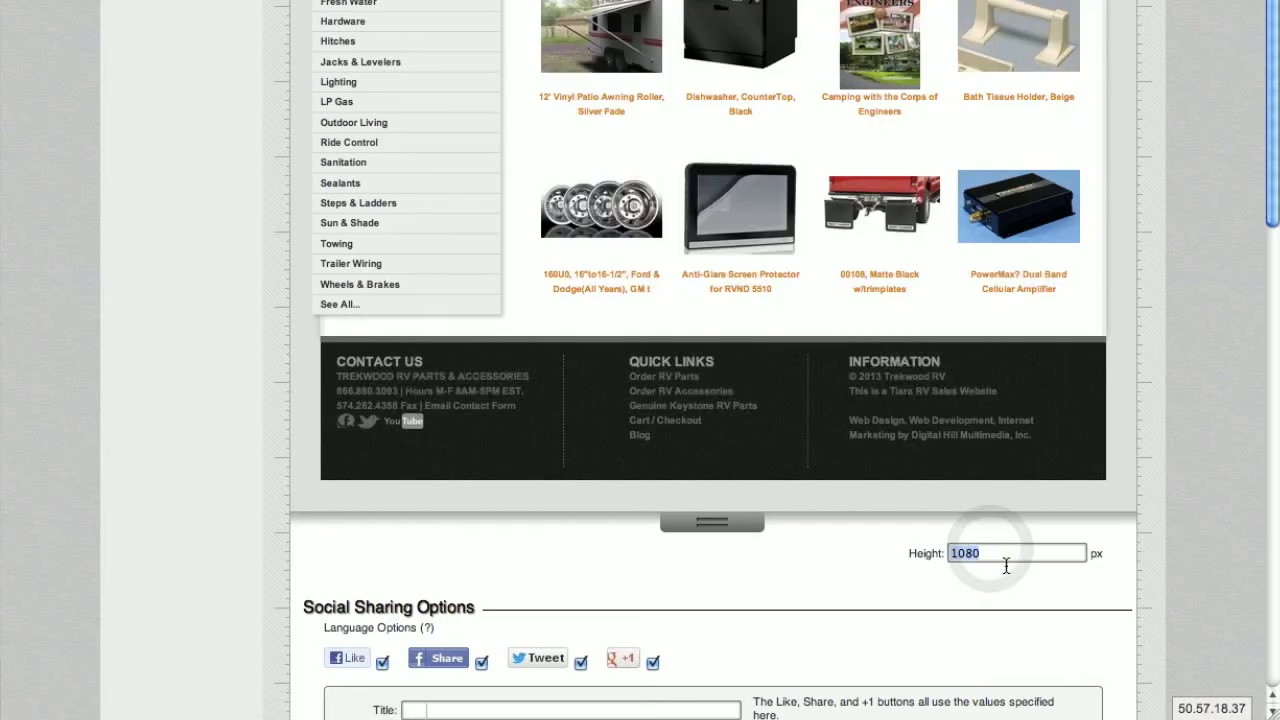
{"action": "scroll", "coordinate": [1180, 326], "scroll_direction": "up", "scroll_amount": 10}
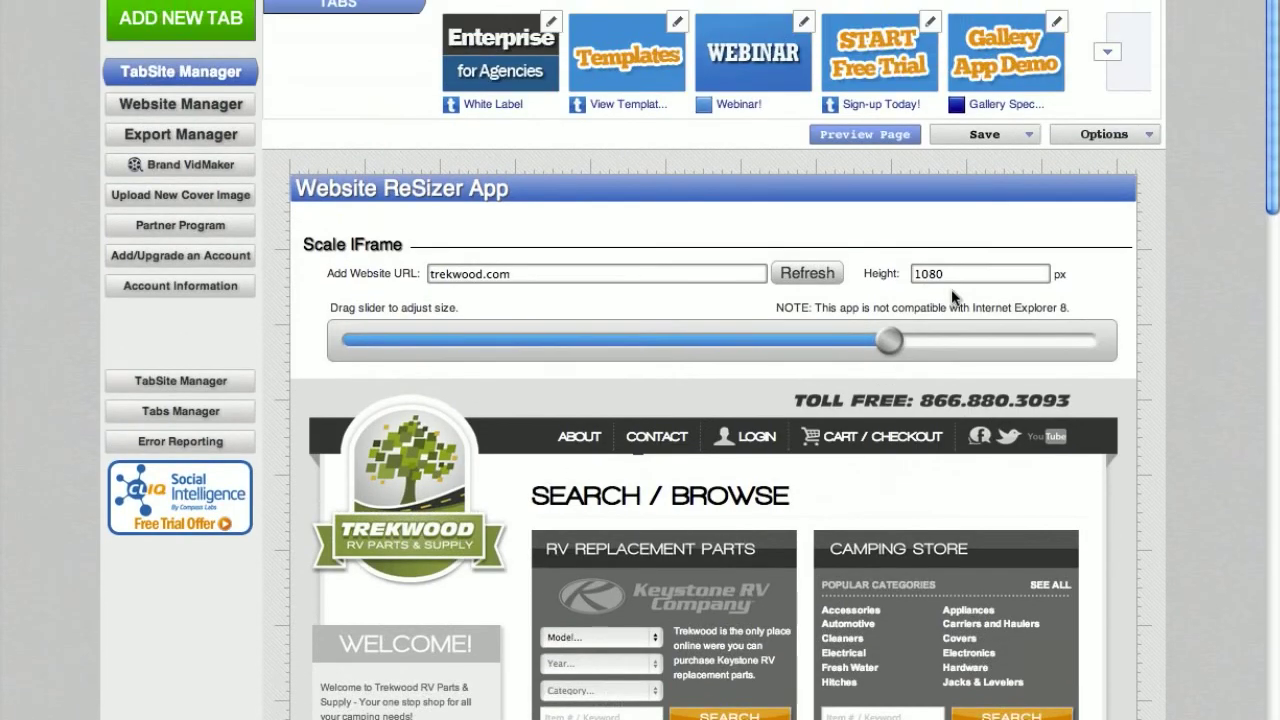
{"action": "scroll", "coordinate": [955, 297], "scroll_direction": "up", "scroll_amount": 2}
{"action": "left_click", "coordinate": [960, 354]}
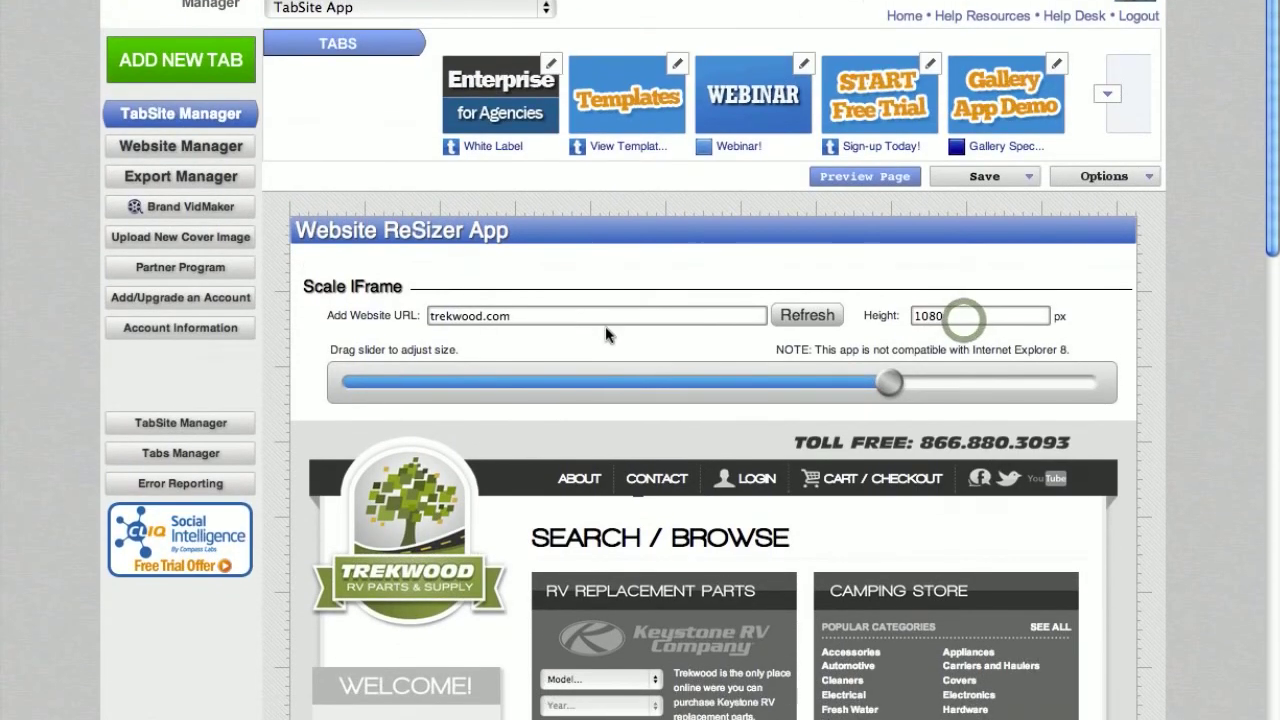
- Select the trekwood.com address so it can be replaced
{"action": "scroll", "coordinate": [558, 354], "scroll_direction": "up", "scroll_amount": 1}
{"action": "triple_click", "coordinate": [556, 351]}
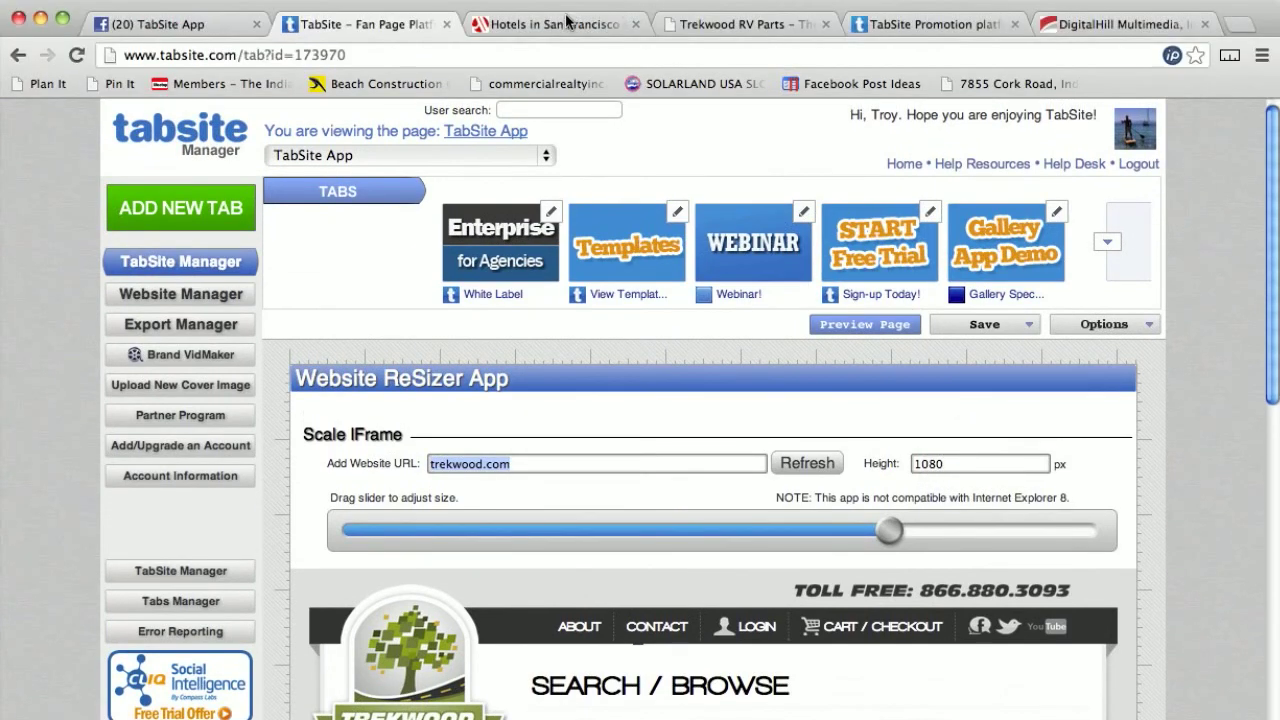
{"action": "left_click", "coordinate": [566, 22]}
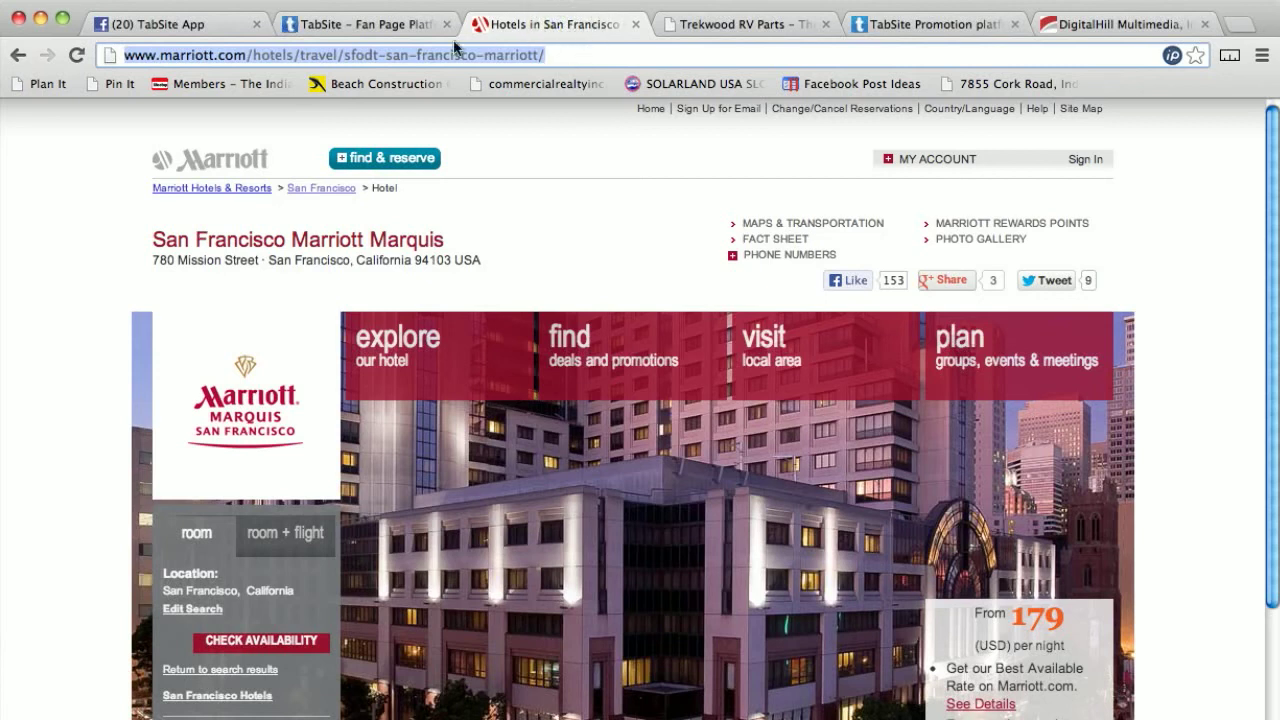
- Replace trekwood.com with the pasted Marriott Marquis URL, refresh, and enlarge it slightly to fit
{"action": "left_click", "coordinate": [398, 30]}
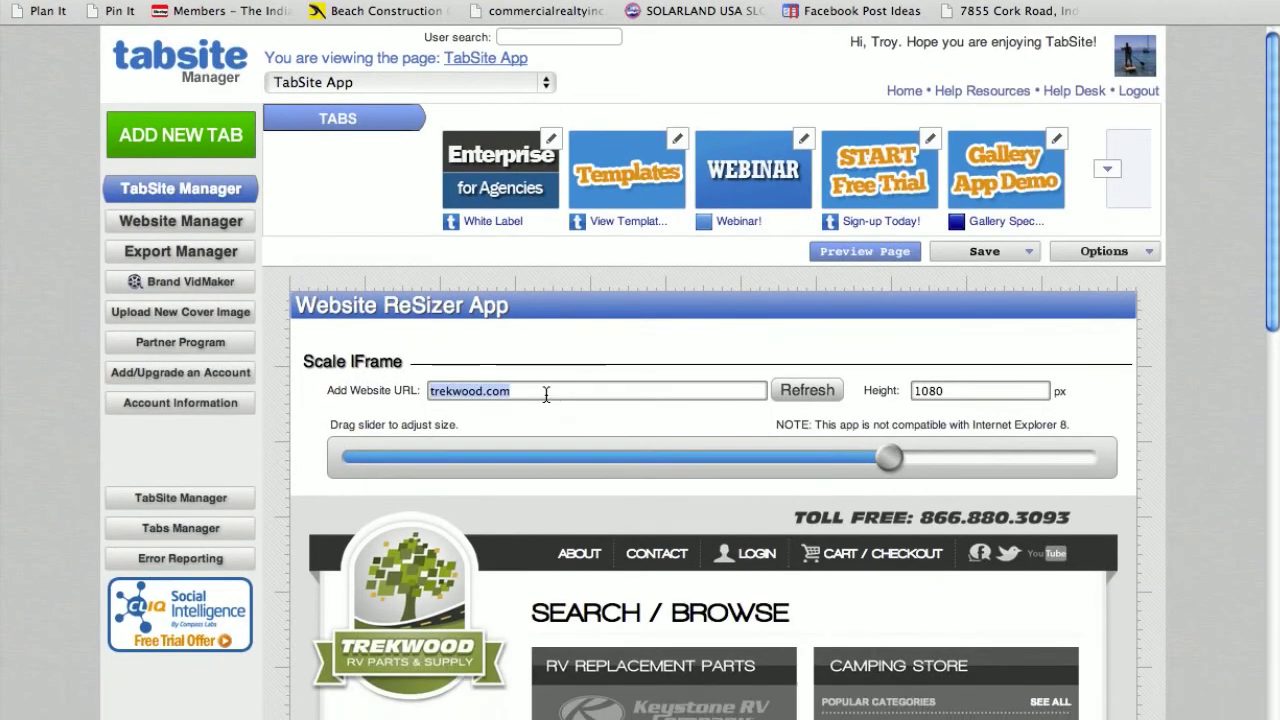
{"action": "left_click", "coordinate": [537, 463]}
{"action": "key", "text": "super+v"}
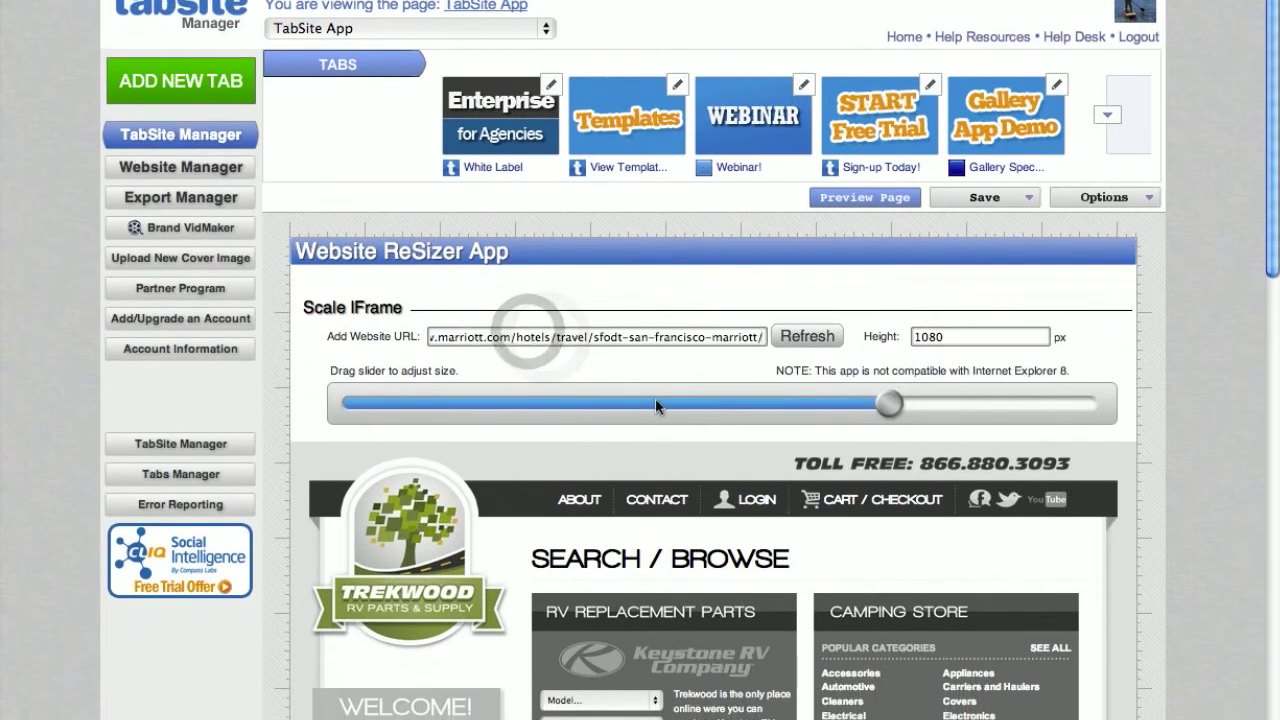
{"action": "left_click", "coordinate": [807, 349]}
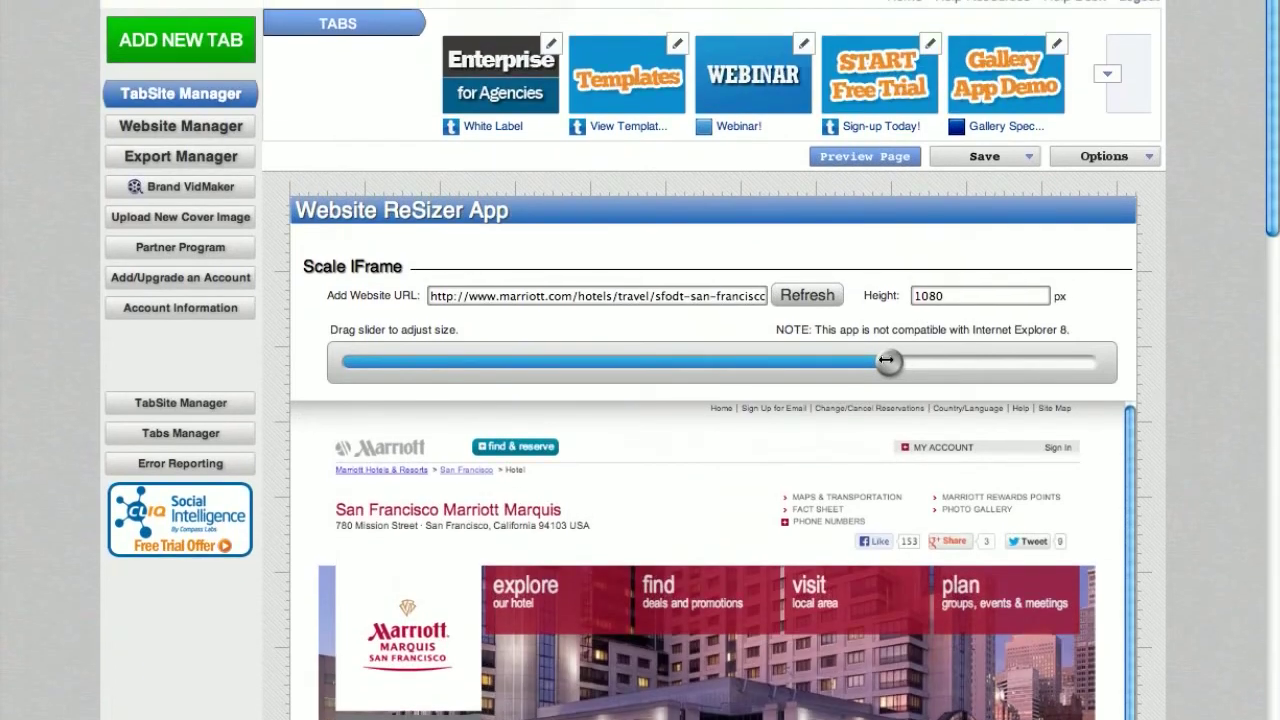
{"action": "mouse_move", "coordinate": [886, 355]}
{"action": "left_mouse_down"}
{"action": "mouse_move", "coordinate": [920, 356]}
{"action": "mouse_move", "coordinate": [721, 372]}
{"action": "mouse_move", "coordinate": [926, 376]}
{"action": "mouse_move", "coordinate": [893, 358]}
{"action": "left_mouse_up"}
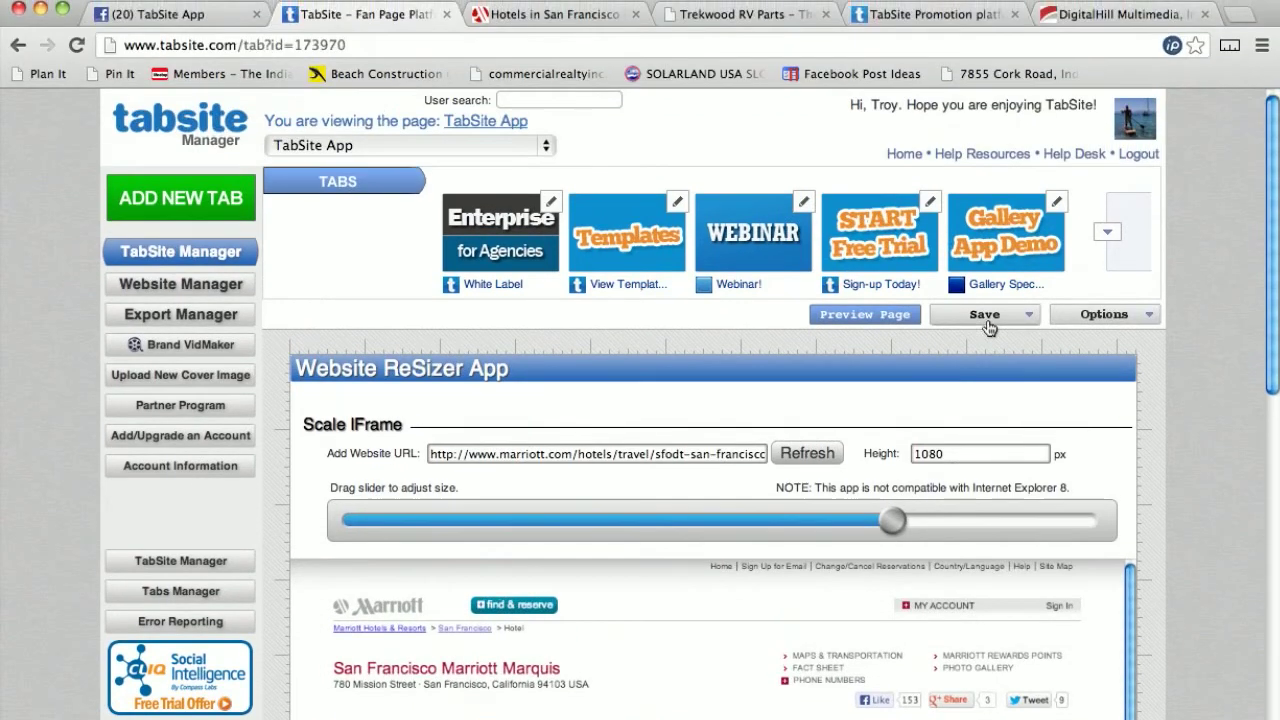
- Open the save options for the tab
{"action": "left_click", "coordinate": [985, 129]}
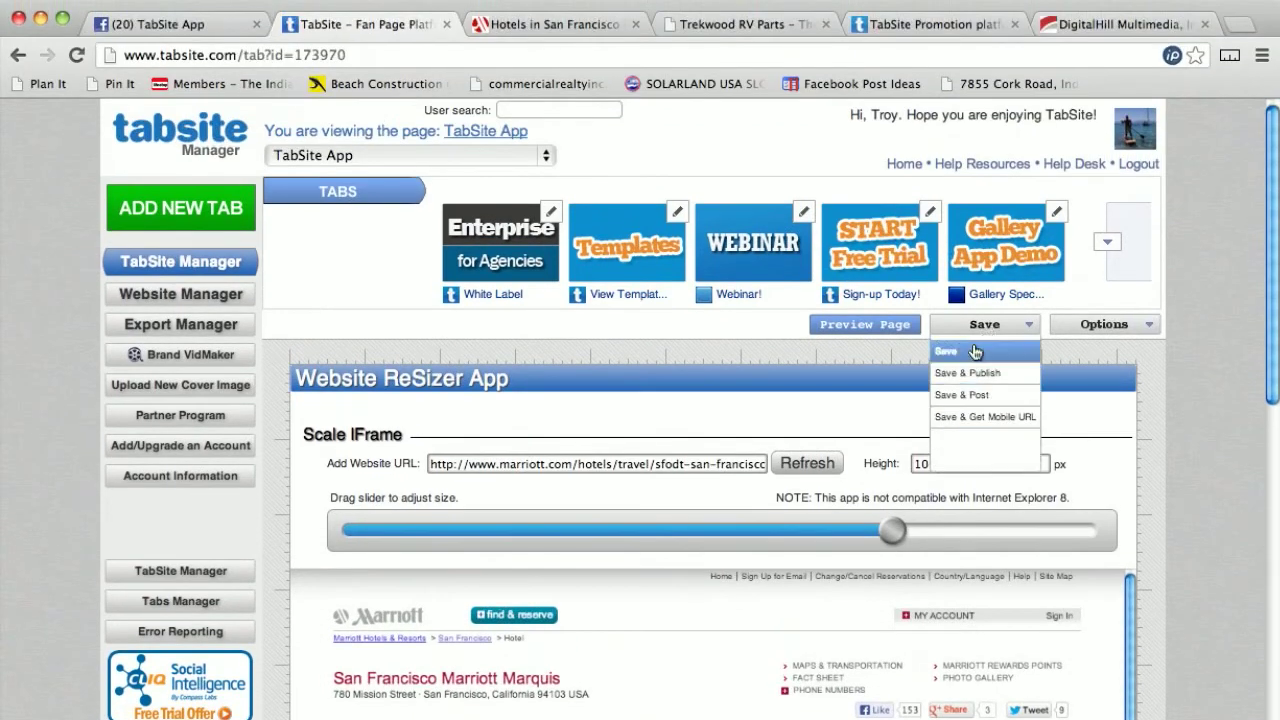
- Save the tab with the Marriott page and view it on the Facebook fan page
{"action": "left_click", "coordinate": [970, 352]}
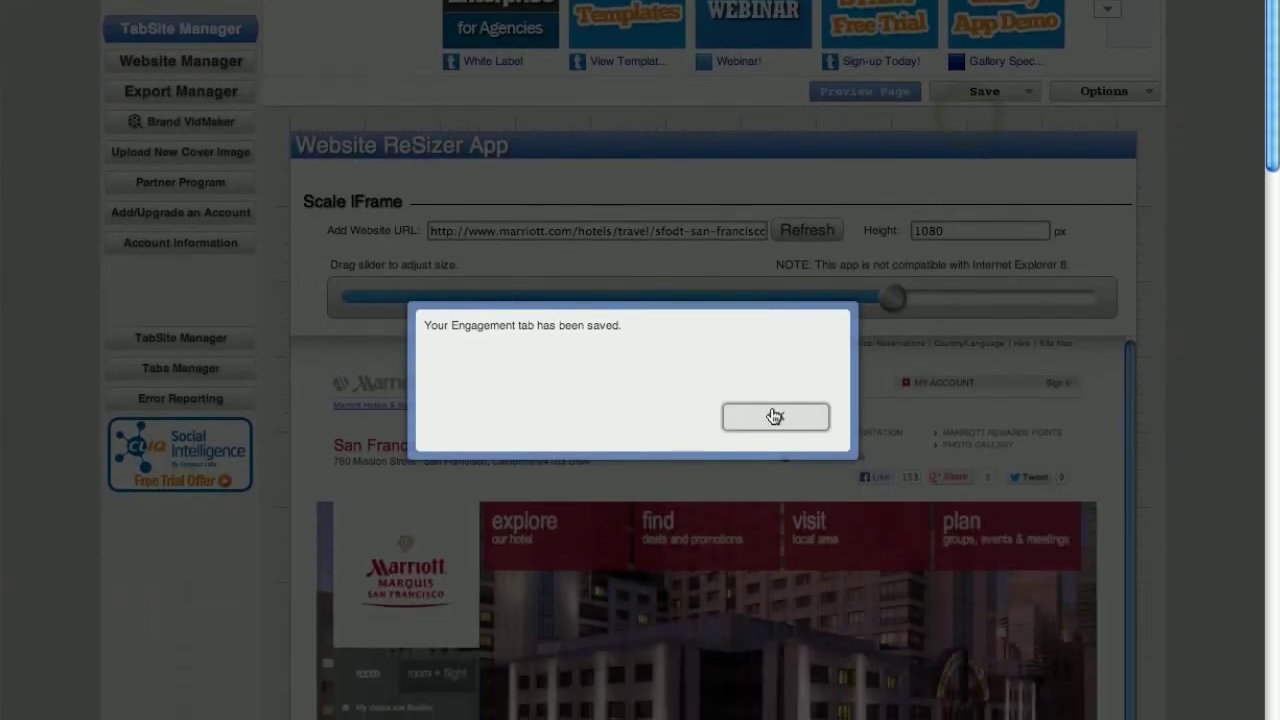
{"action": "left_click", "coordinate": [740, 649]}
{"action": "left_click", "coordinate": [197, 25]}
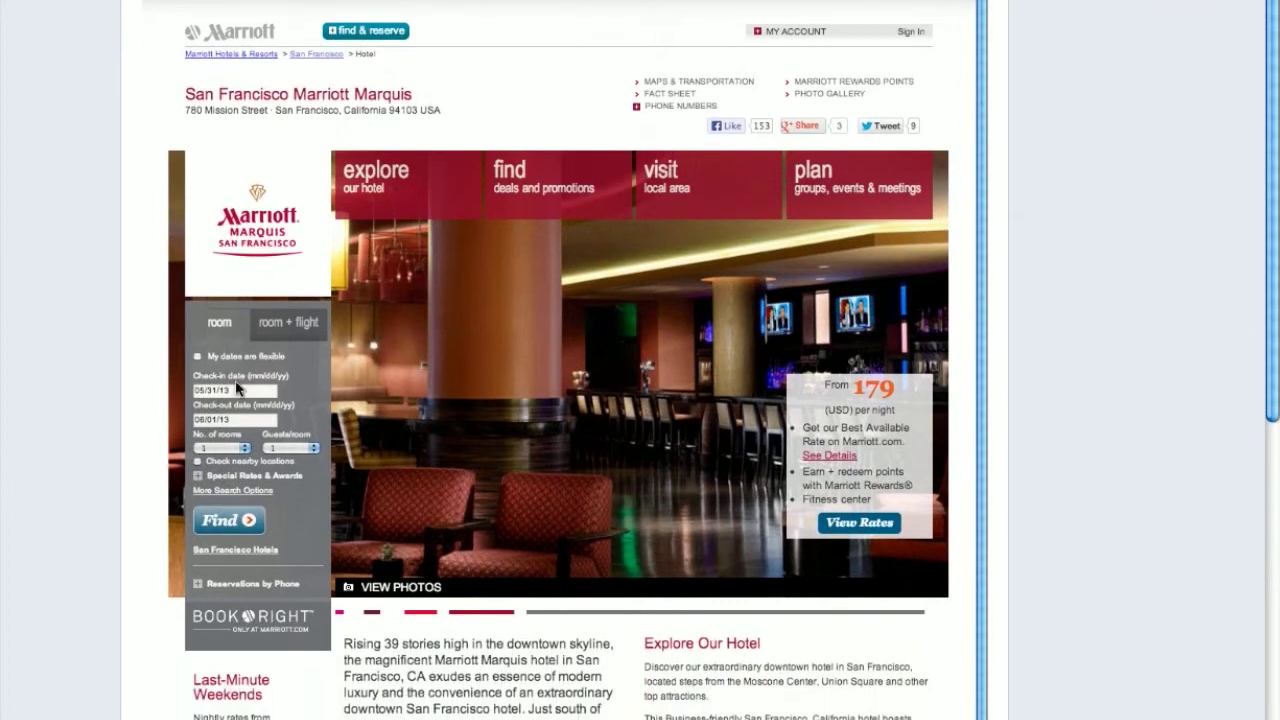
- In the embedded Marriott site, pick June 11 as check-in and open Explore Our Hotel
{"action": "left_click", "coordinate": [236, 475]}
{"action": "left_click", "coordinate": [406, 460]}
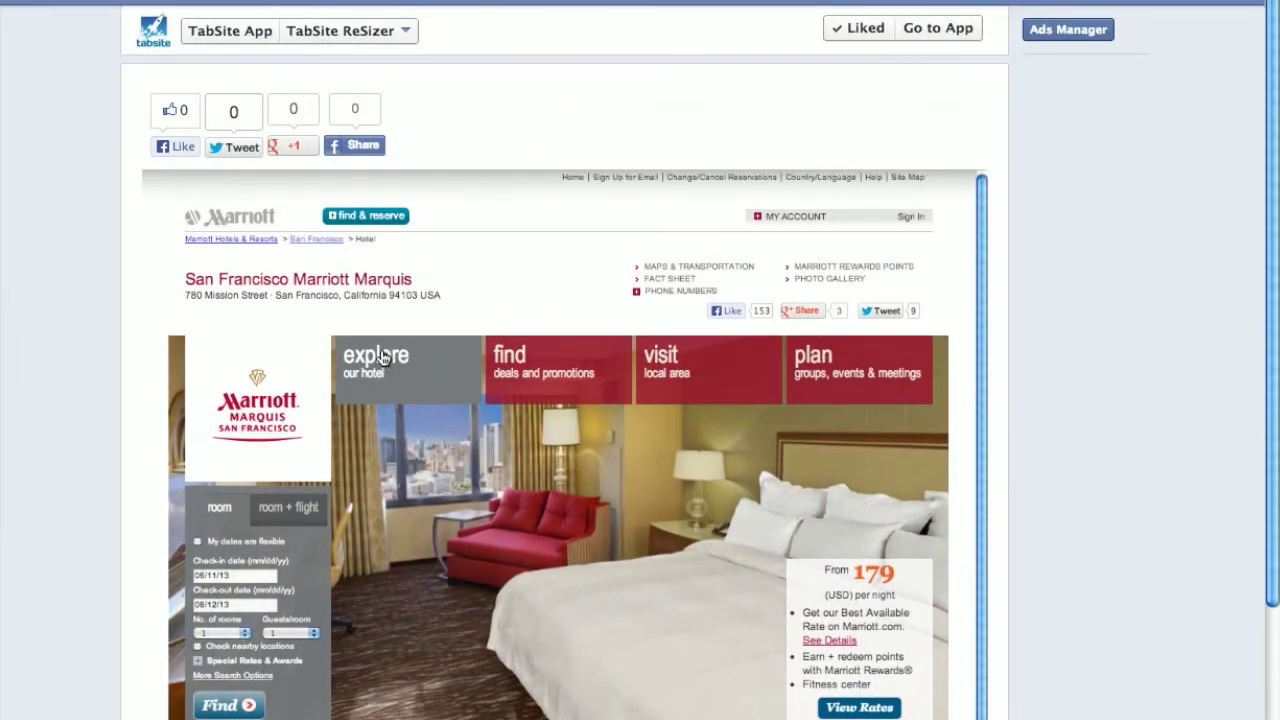
{"action": "left_click", "coordinate": [381, 365]}
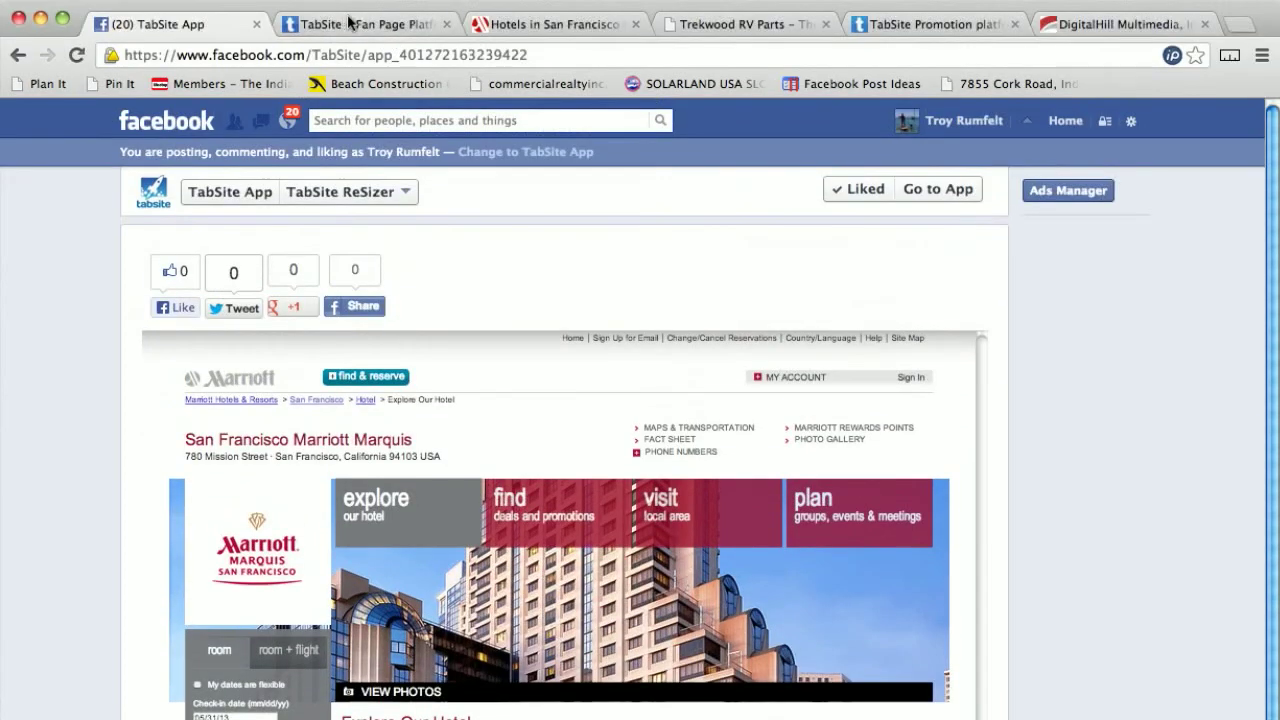
{"action": "left_click", "coordinate": [376, 26]}
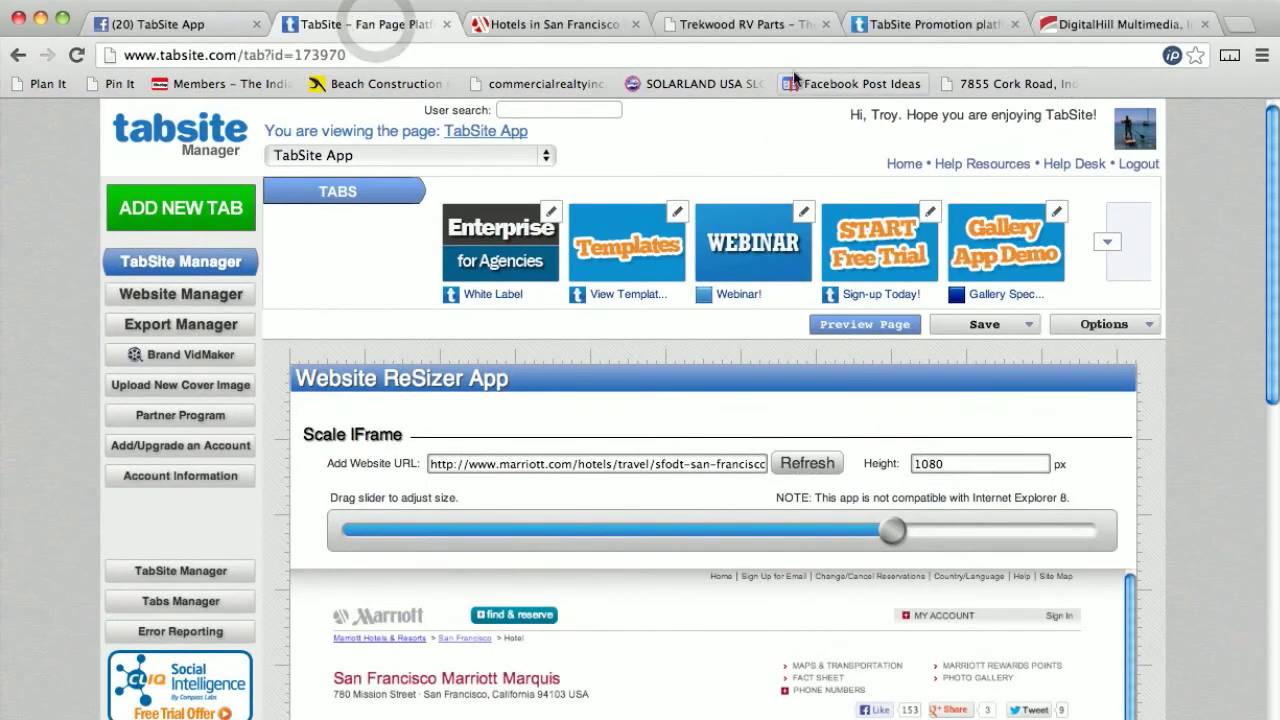
- Embed tabsite.com/blog/ in place of the Marriott page and scale the preview down slightly
{"action": "left_click", "coordinate": [940, 26]}
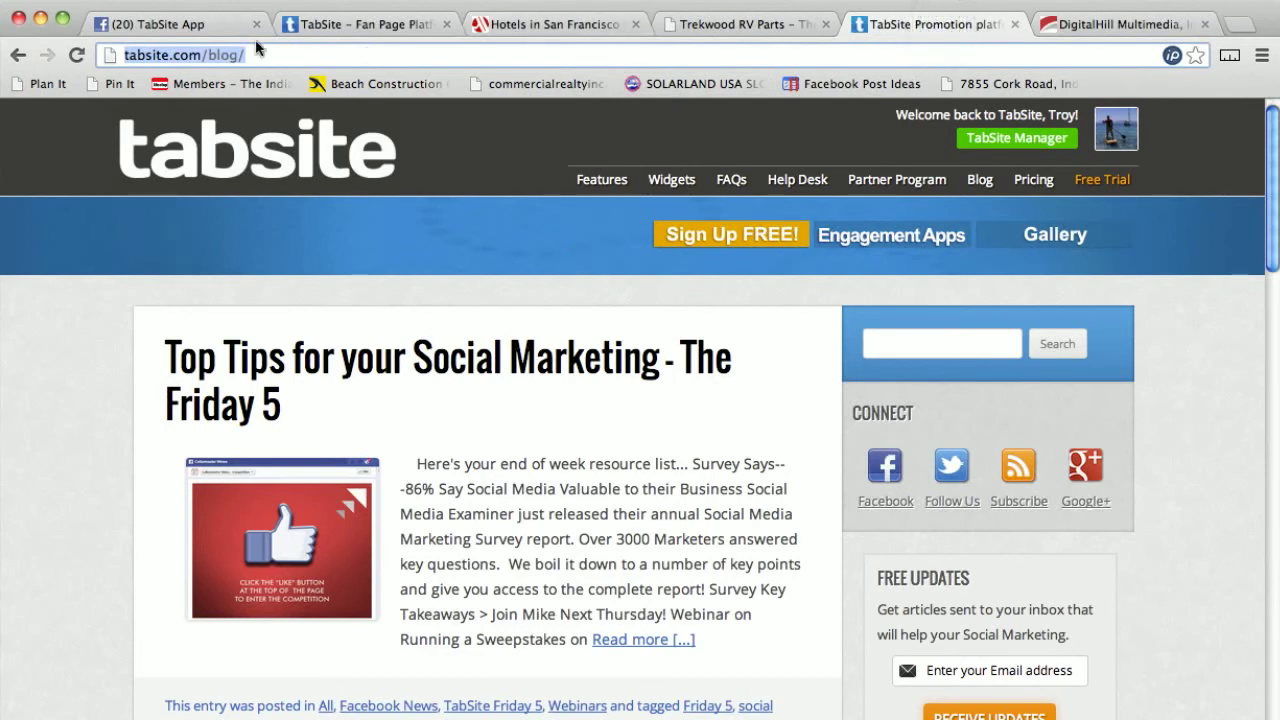
{"action": "left_click", "coordinate": [161, 28]}
{"action": "left_click", "coordinate": [400, 30]}
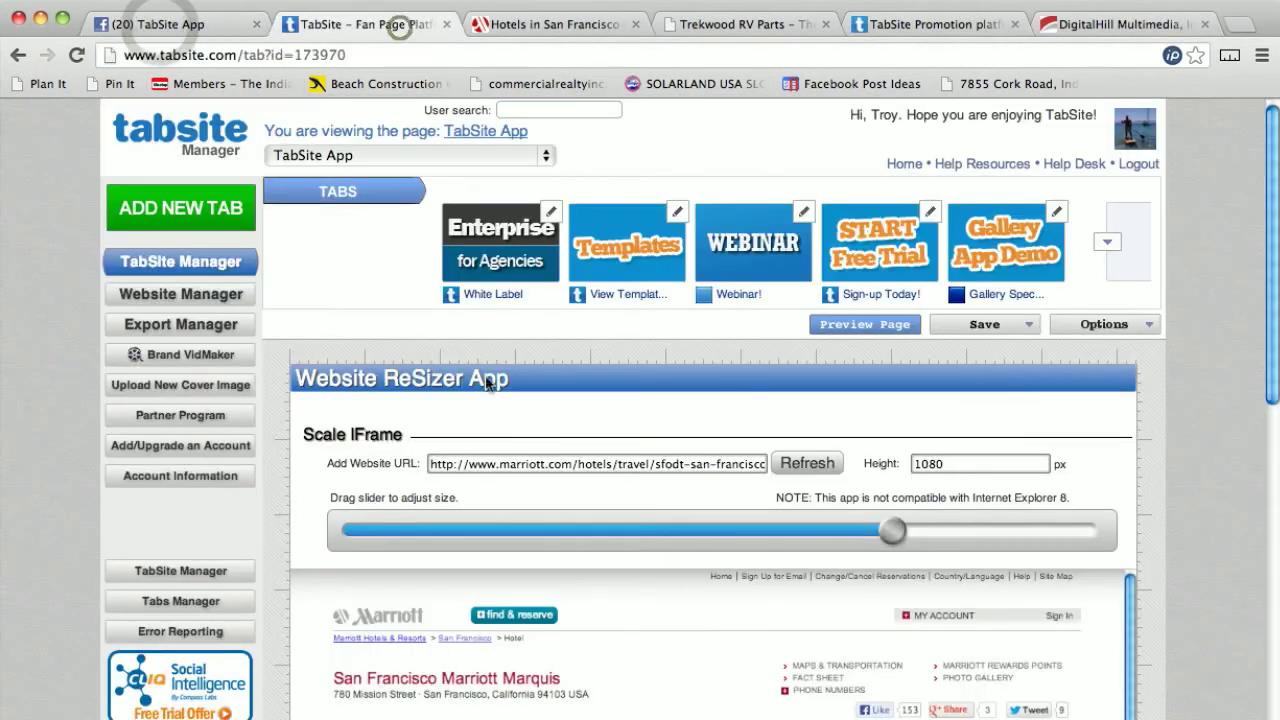
{"action": "triple_click", "coordinate": [552, 466]}
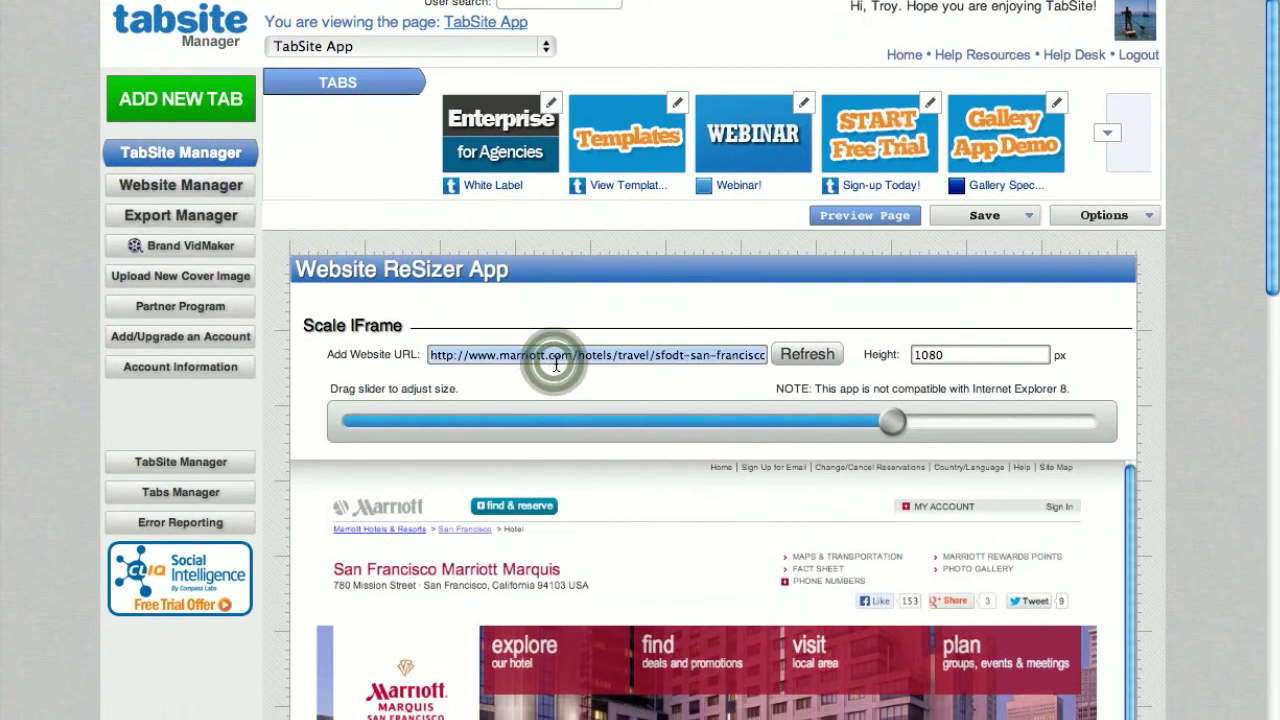
{"action": "type", "text": "http://tabsite.com/blog/"}
{"action": "left_click", "coordinate": [790, 357]}
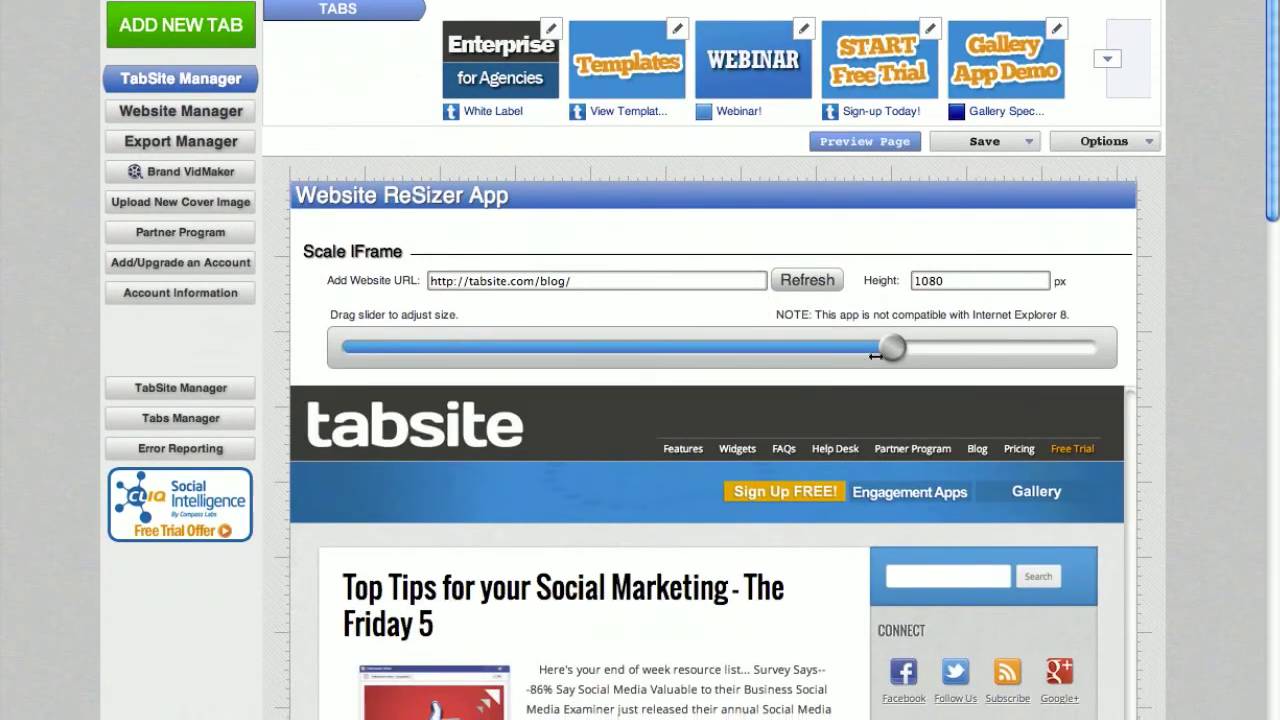
{"action": "left_click_drag", "start_coordinate": [892, 385], "coordinate": [868, 361]}
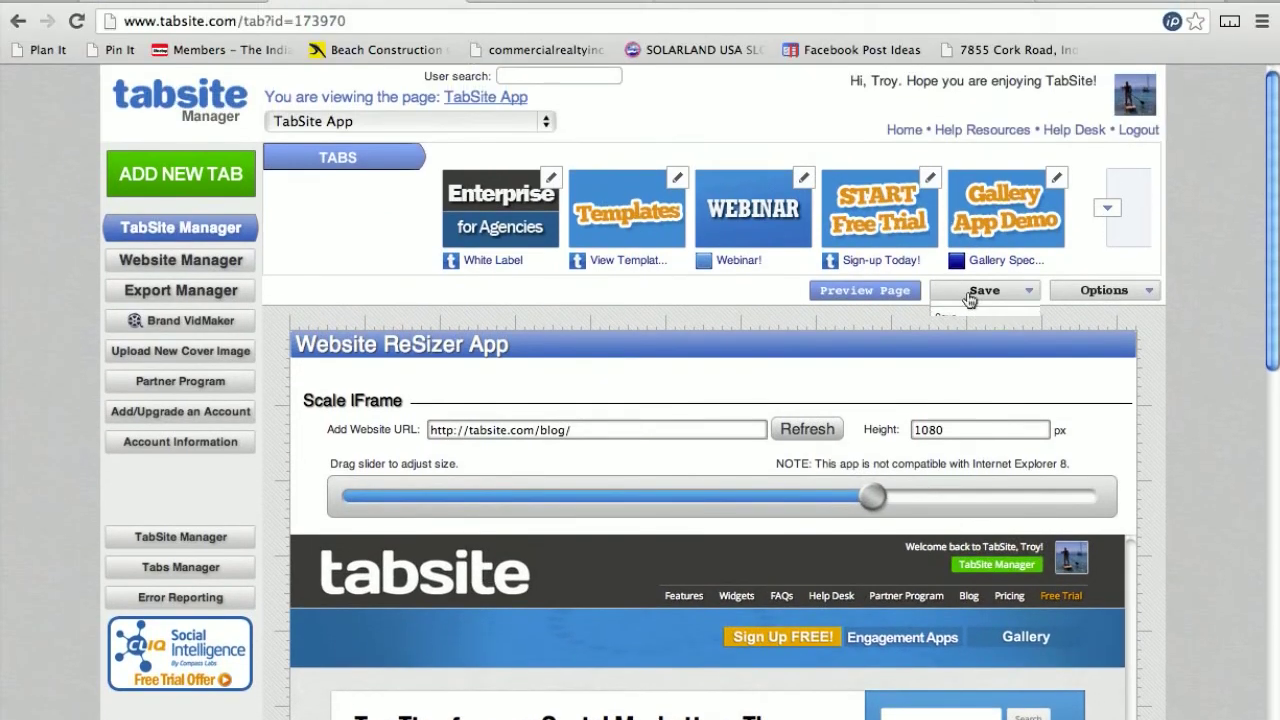
{"action": "left_click", "coordinate": [984, 160]}
- Save the tab, dismiss the confirmation, and review the embedded TabSite blog on Facebook
{"action": "left_click", "coordinate": [965, 350]}
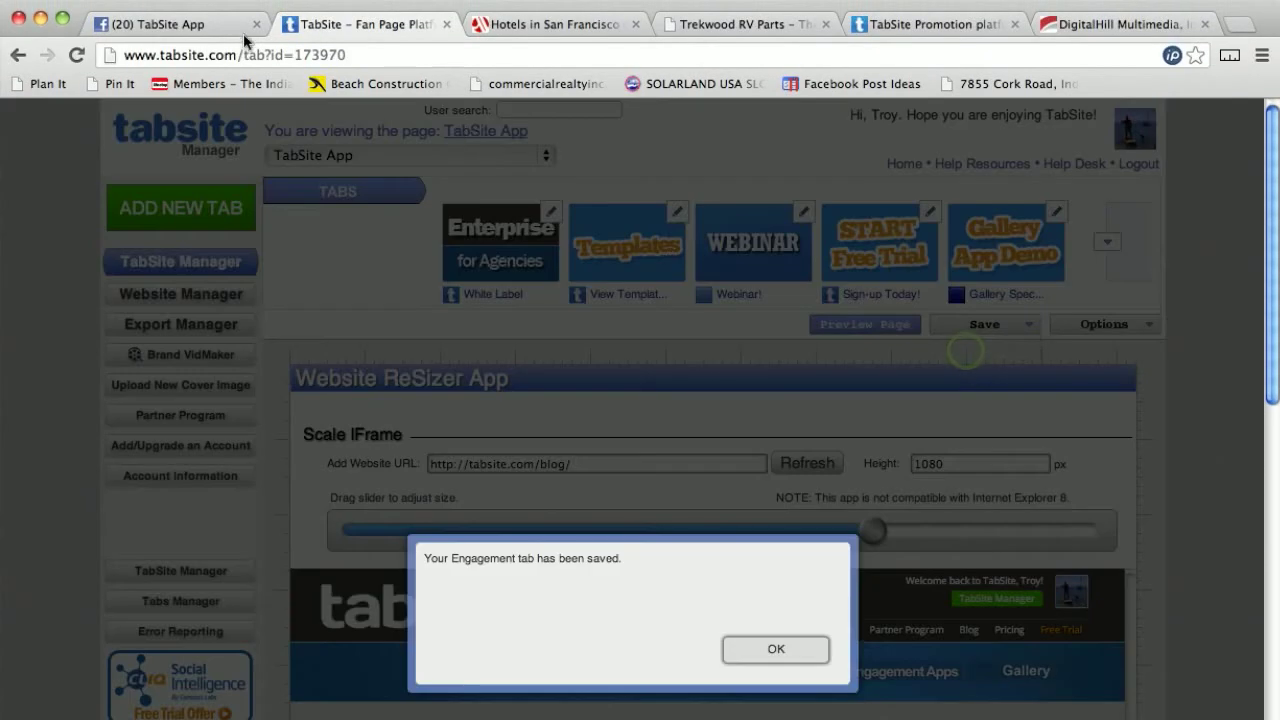
{"action": "left_click", "coordinate": [760, 648]}
{"action": "left_click", "coordinate": [190, 24]}
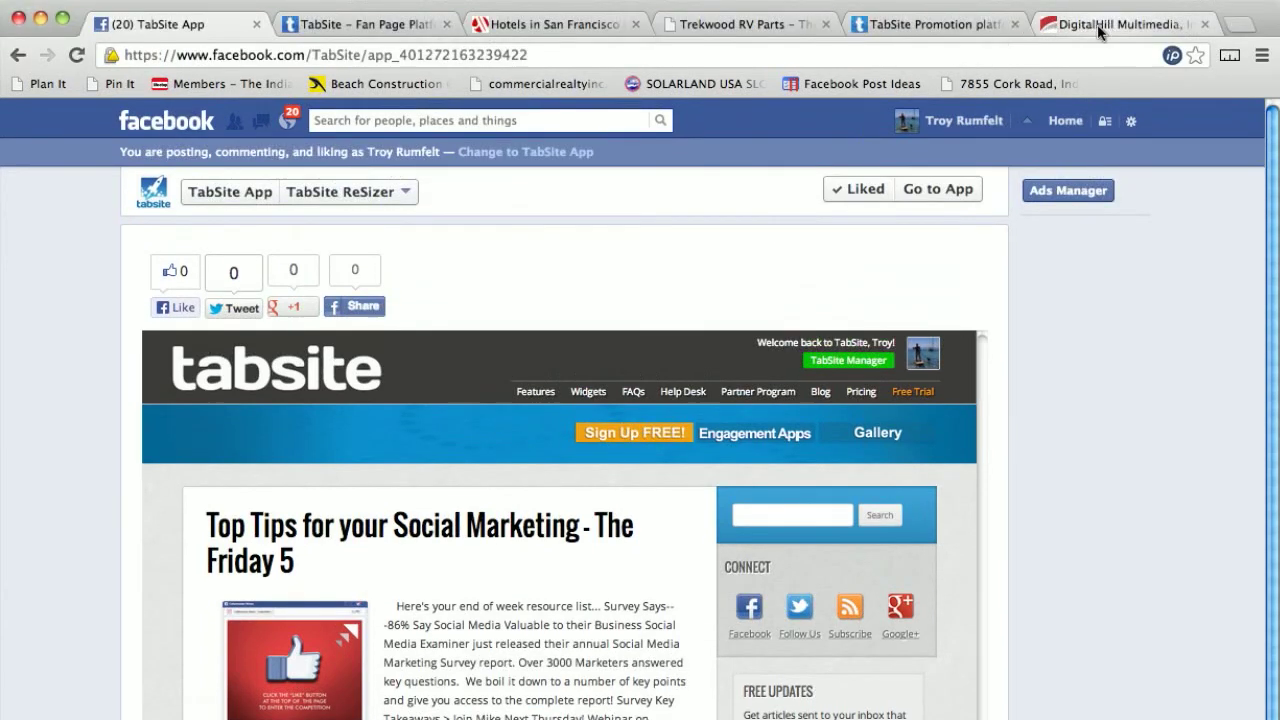
{"action": "left_click", "coordinate": [1097, 24]}
{"action": "left_click", "coordinate": [316, 50]}
{"action": "key", "text": "super+c"}
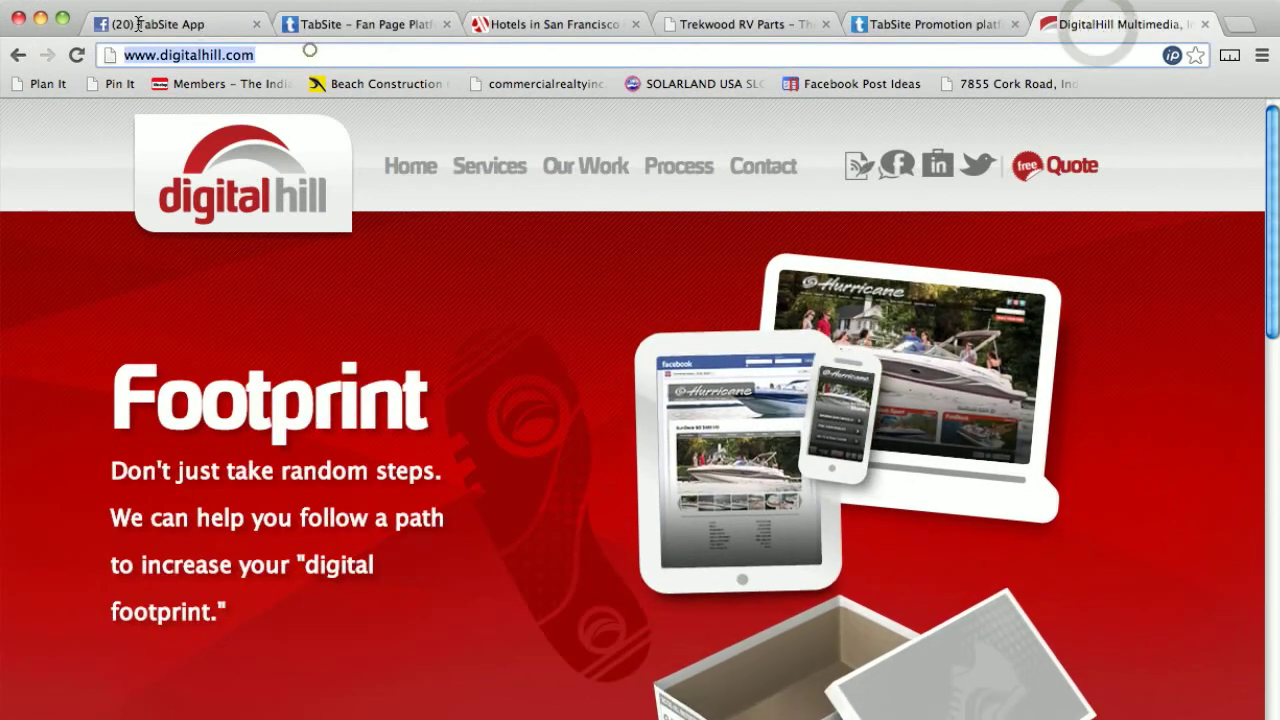
{"action": "left_click", "coordinate": [172, 33]}
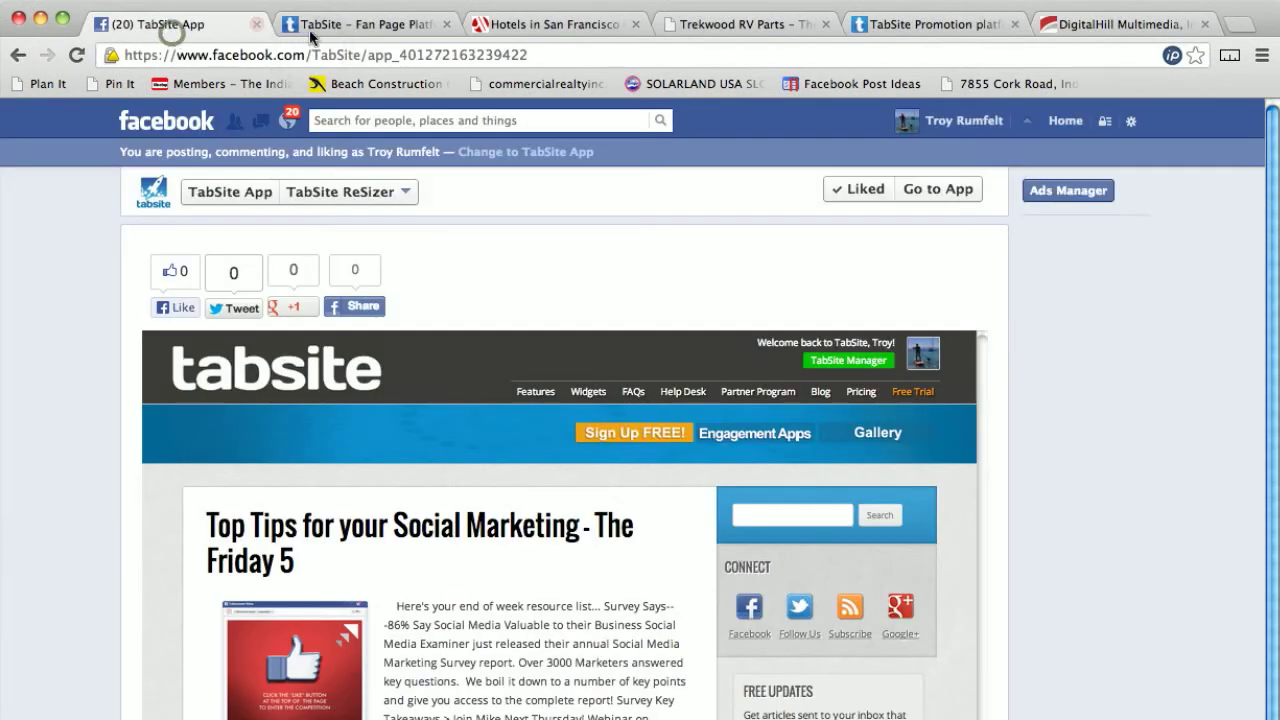
{"action": "left_click", "coordinate": [360, 24]}
{"action": "left_click_drag", "start_coordinate": [591, 462], "coordinate": [372, 453]}
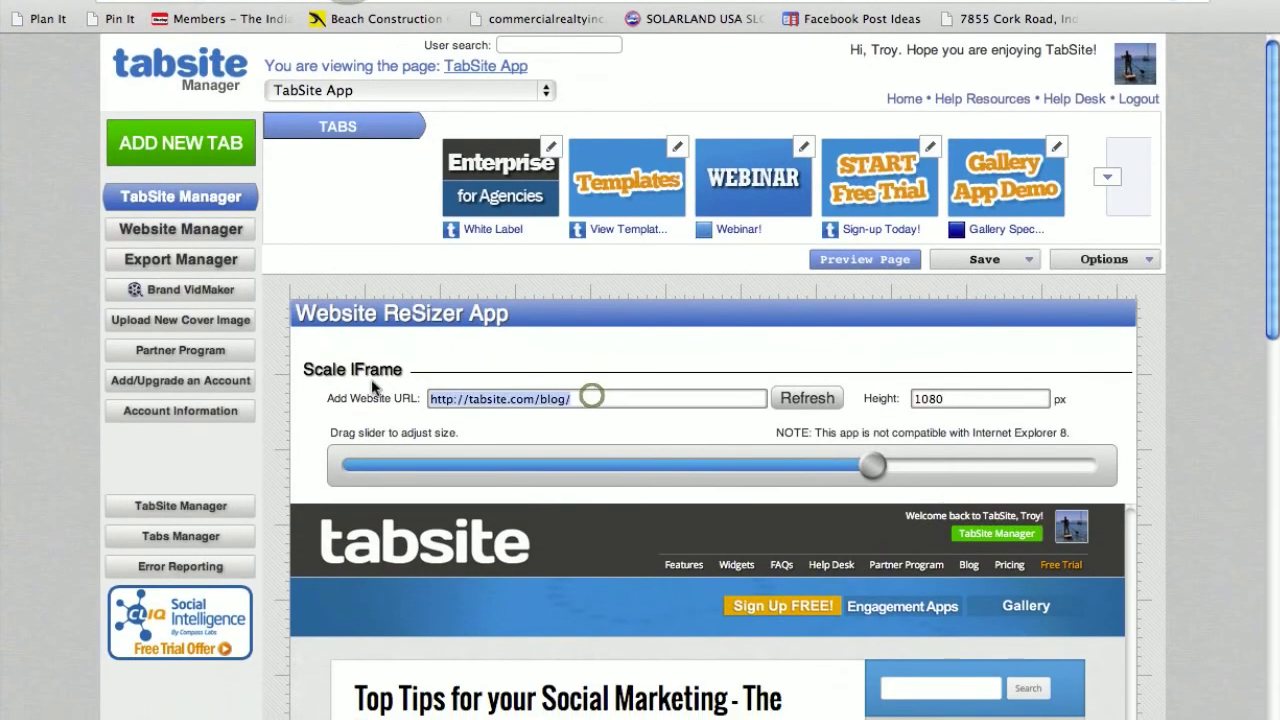
{"action": "key", "text": "super+v"}
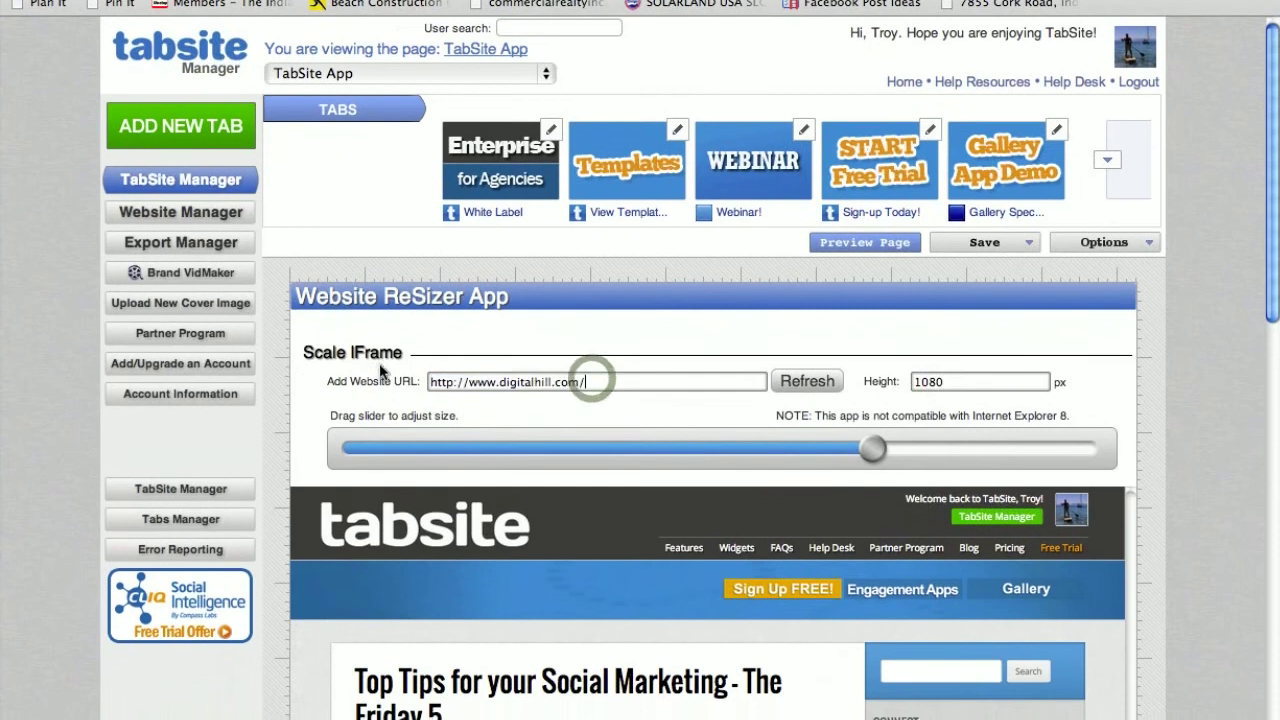
{"action": "left_click", "coordinate": [807, 398]}
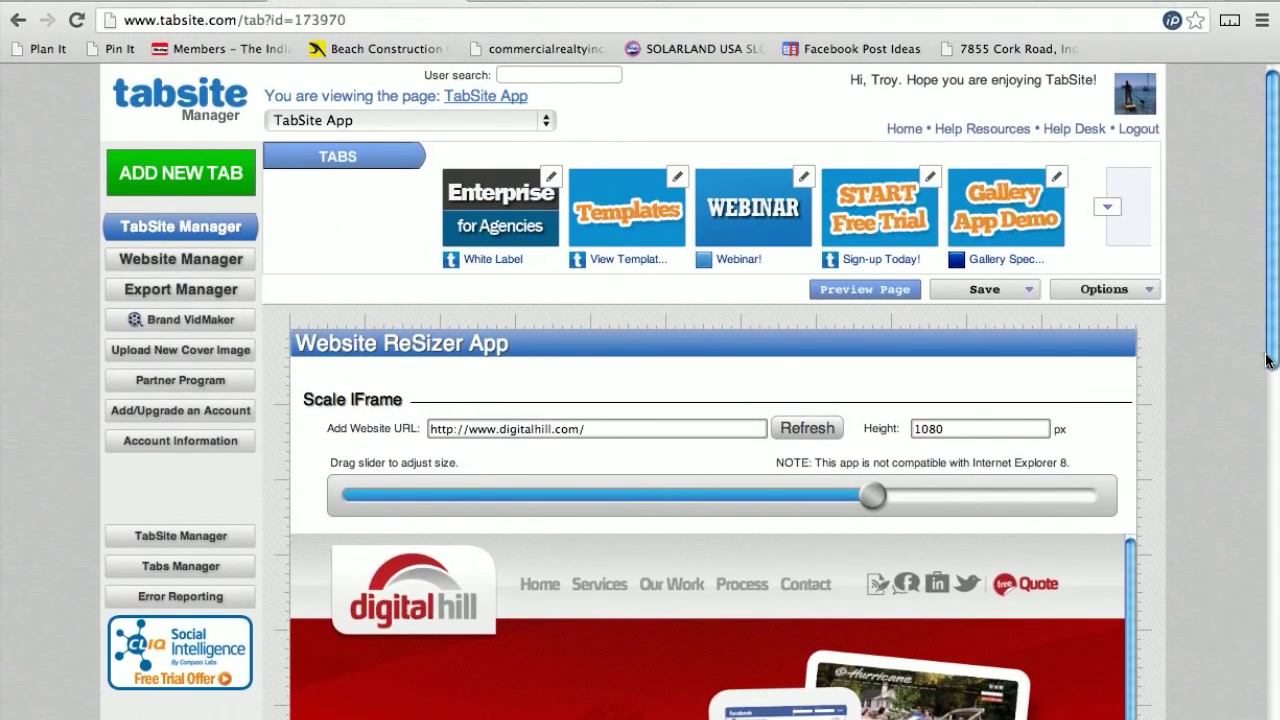
- Drag the frame's resize handle up until the height reads 609 px
{"action": "left_click_drag", "start_coordinate": [1274, 340], "coordinate": [1250, 652]}
{"action": "left_click_drag", "start_coordinate": [1250, 438], "coordinate": [1240, 382]}
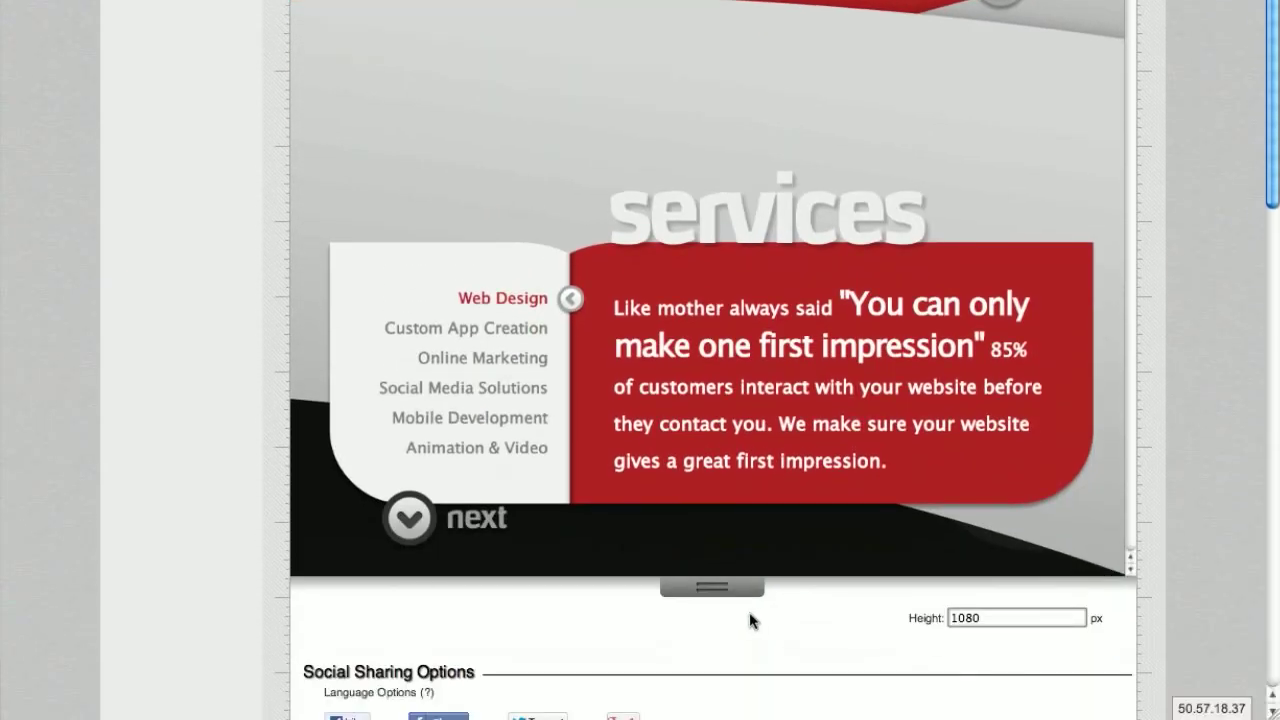
{"action": "left_click_drag", "start_coordinate": [740, 393], "coordinate": [760, 373]}
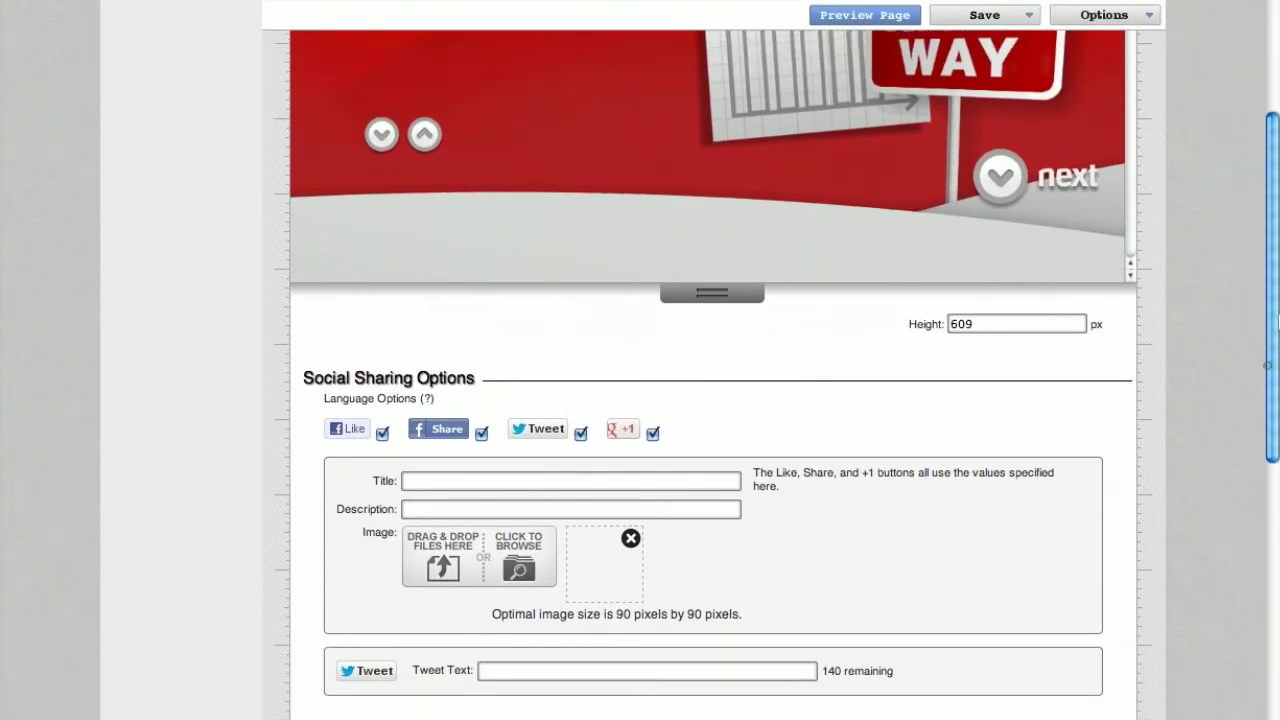
{"action": "left_click_drag", "start_coordinate": [1266, 396], "coordinate": [1276, 242]}
{"action": "left_click_drag", "start_coordinate": [1276, 337], "coordinate": [1276, 313]}
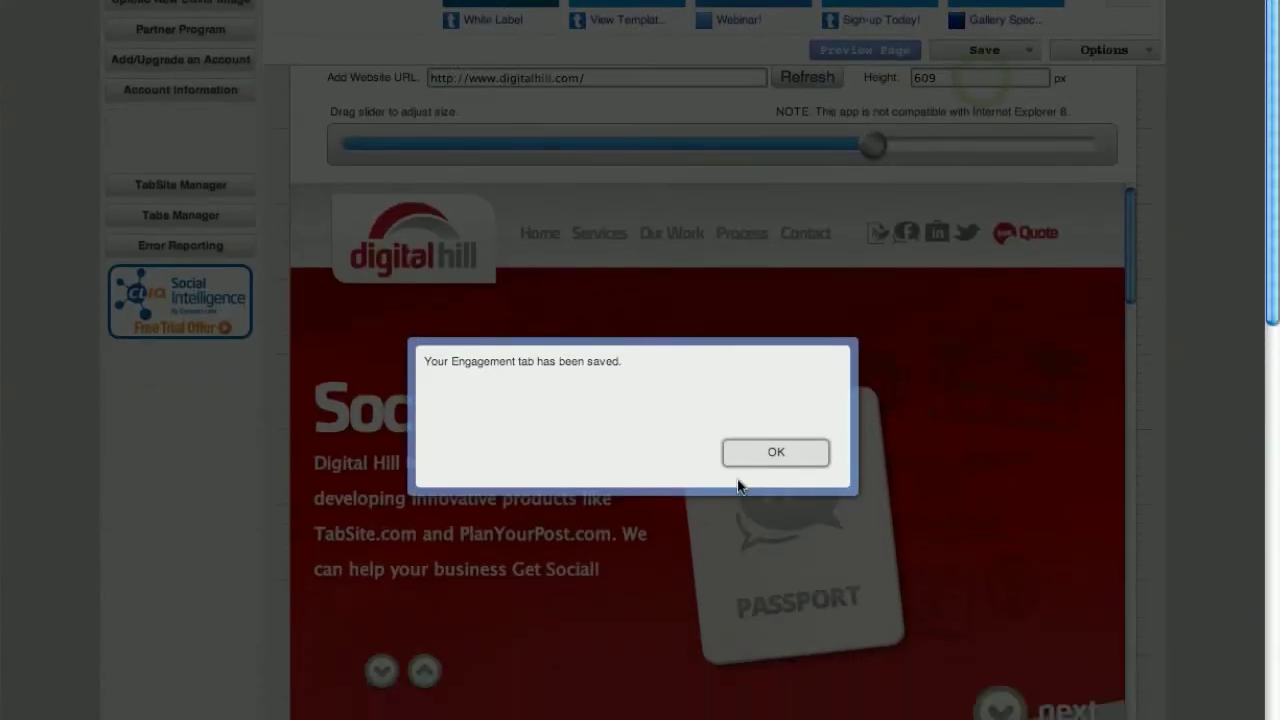
- Save the Digital Hill tab, then test Our Work, Services, Contact and the slideshow on Facebook
{"action": "left_click", "coordinate": [771, 649]}
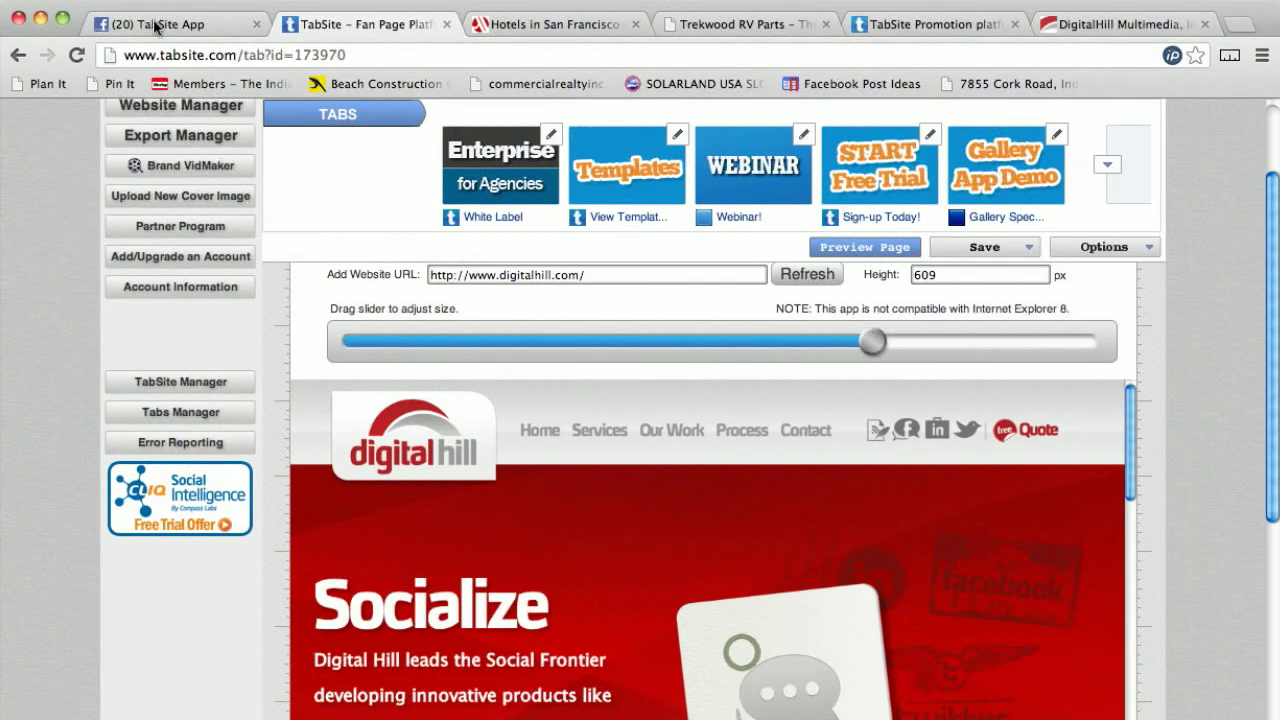
{"action": "left_click", "coordinate": [155, 24]}
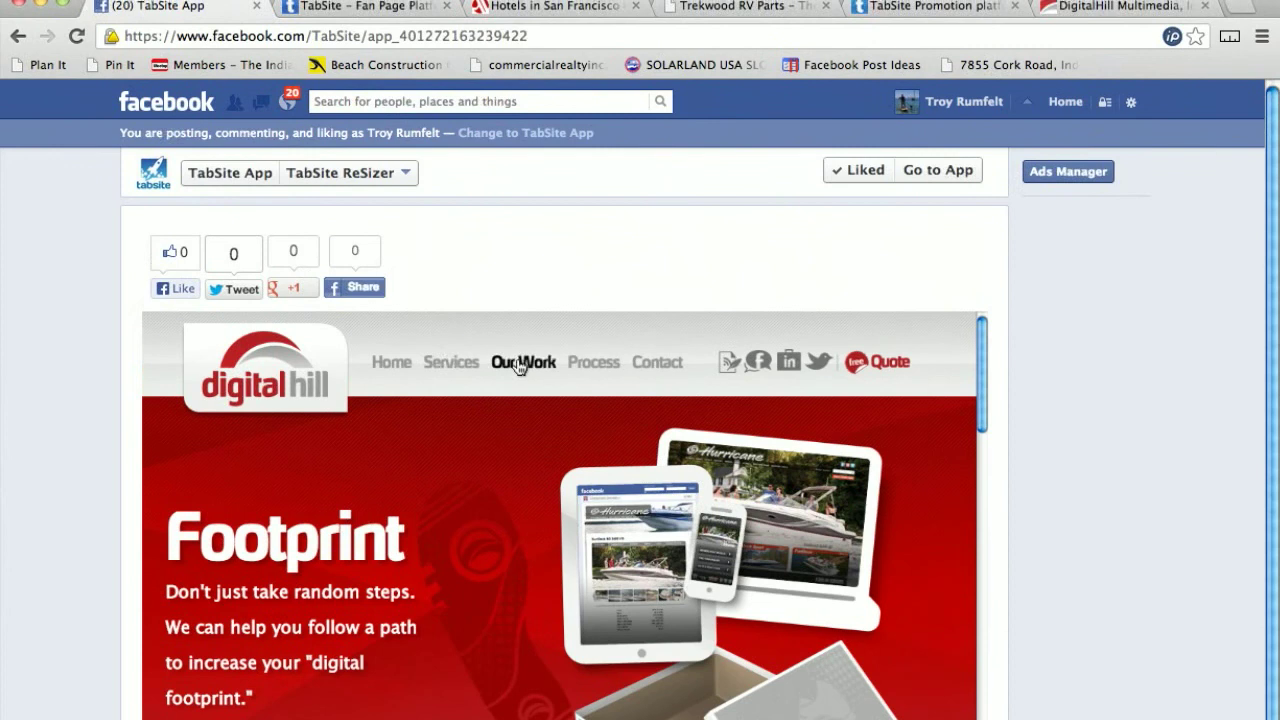
{"action": "left_click", "coordinate": [519, 364]}
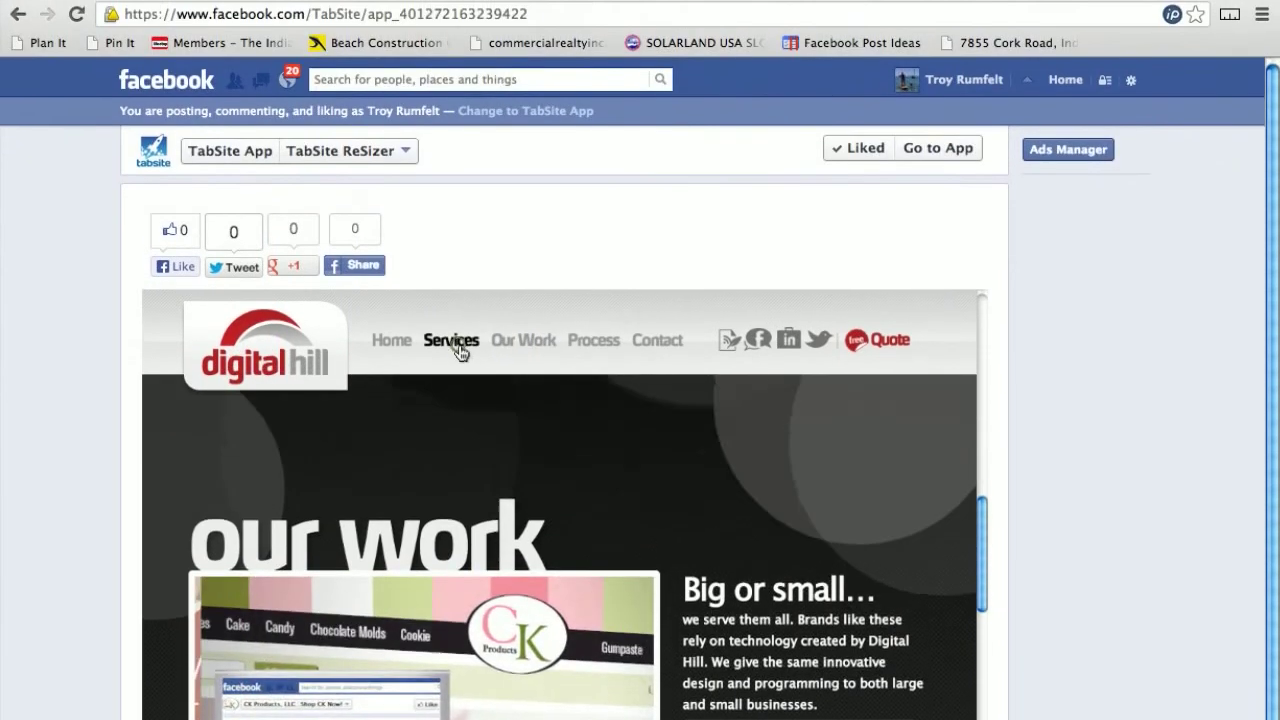
{"action": "left_click", "coordinate": [455, 89]}
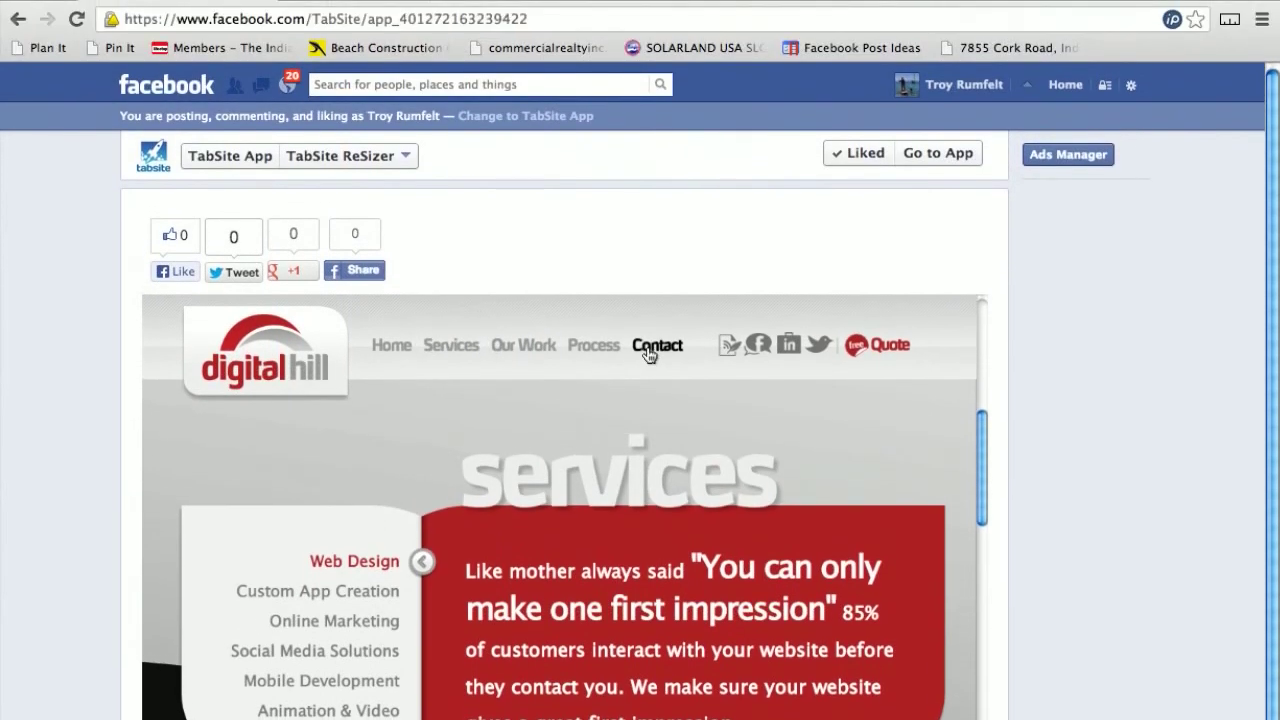
{"action": "left_click", "coordinate": [655, 240]}
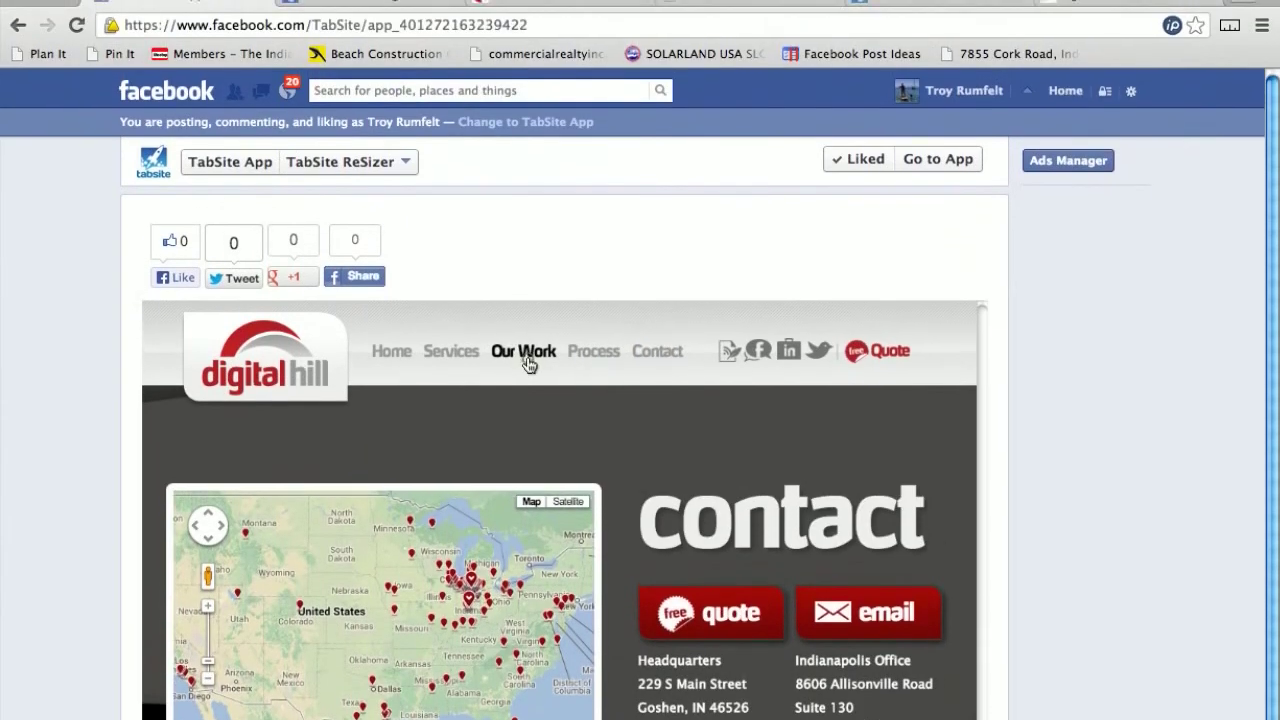
{"action": "left_click", "coordinate": [527, 358]}
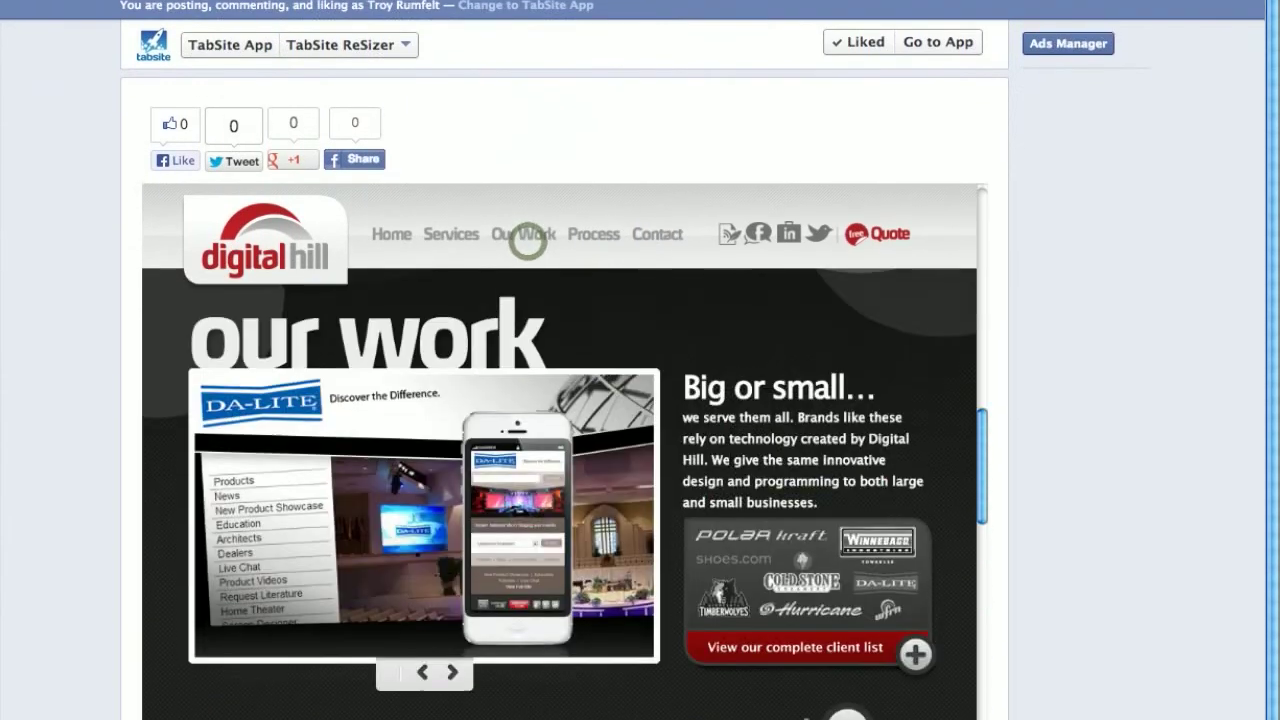
{"action": "left_click", "coordinate": [449, 436]}
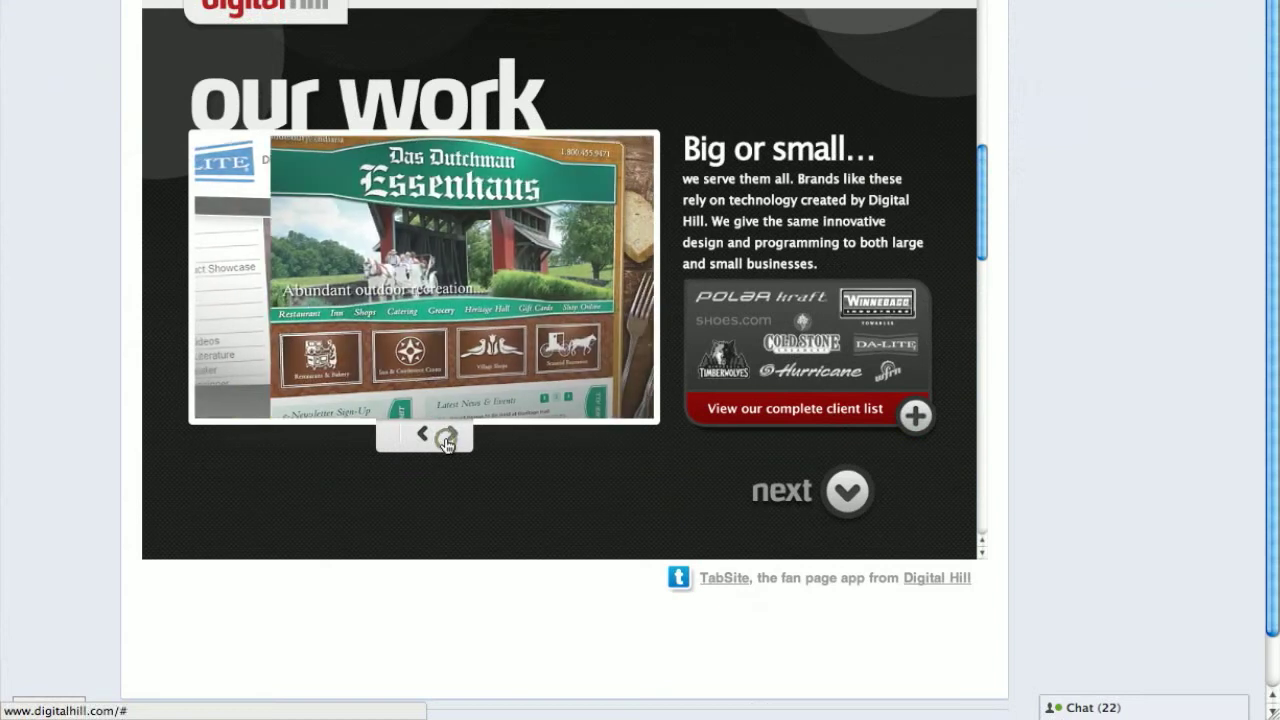
{"action": "left_click", "coordinate": [449, 436]}
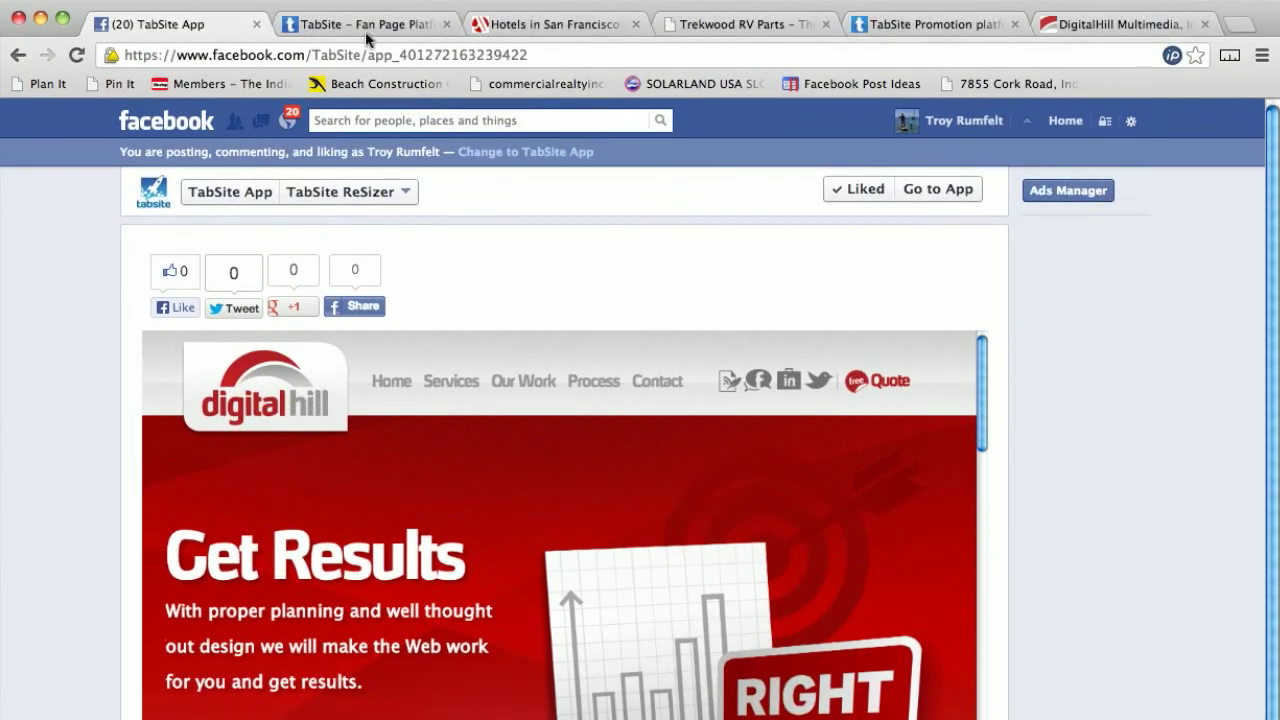
- Return to the TabSite tab editor and bring the Like Gate Image settings (tabsite logo, background FFFFFF) into view
{"action": "left_click", "coordinate": [339, 23]}
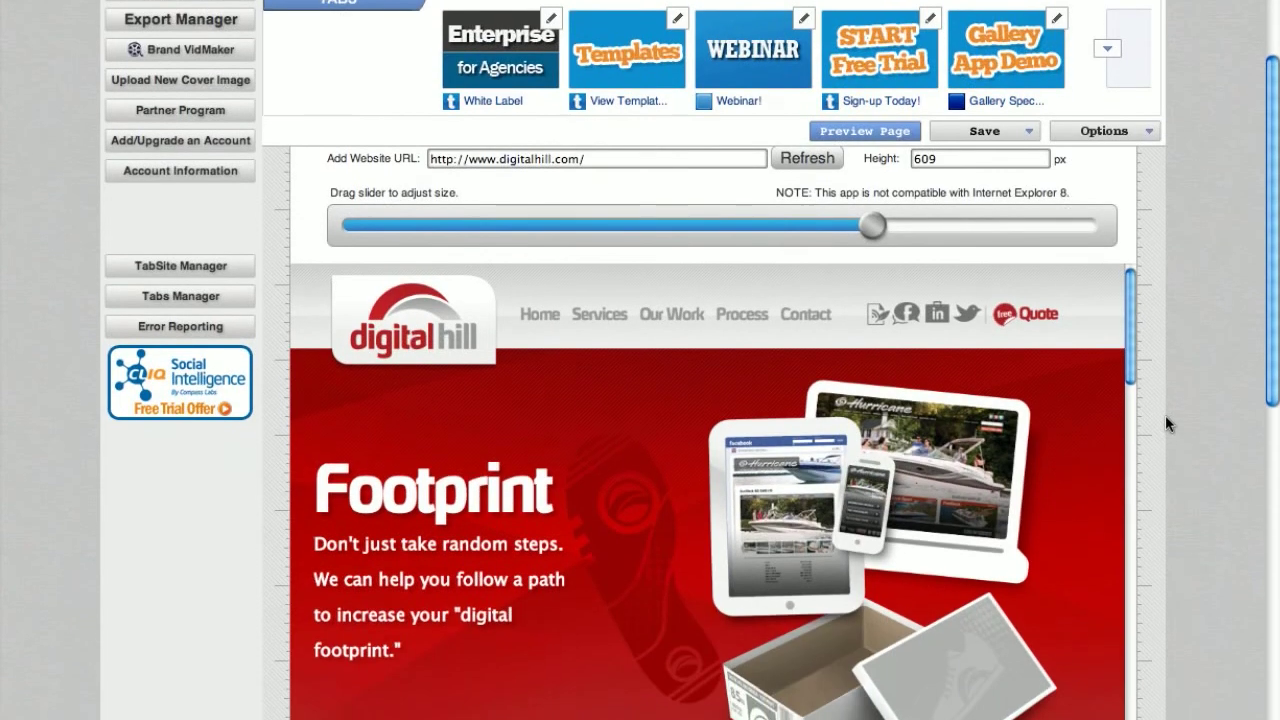
{"action": "scroll", "coordinate": [1175, 366], "scroll_direction": "up", "scroll_amount": 3}
{"action": "scroll", "coordinate": [1175, 360], "scroll_direction": "down", "scroll_amount": 10}
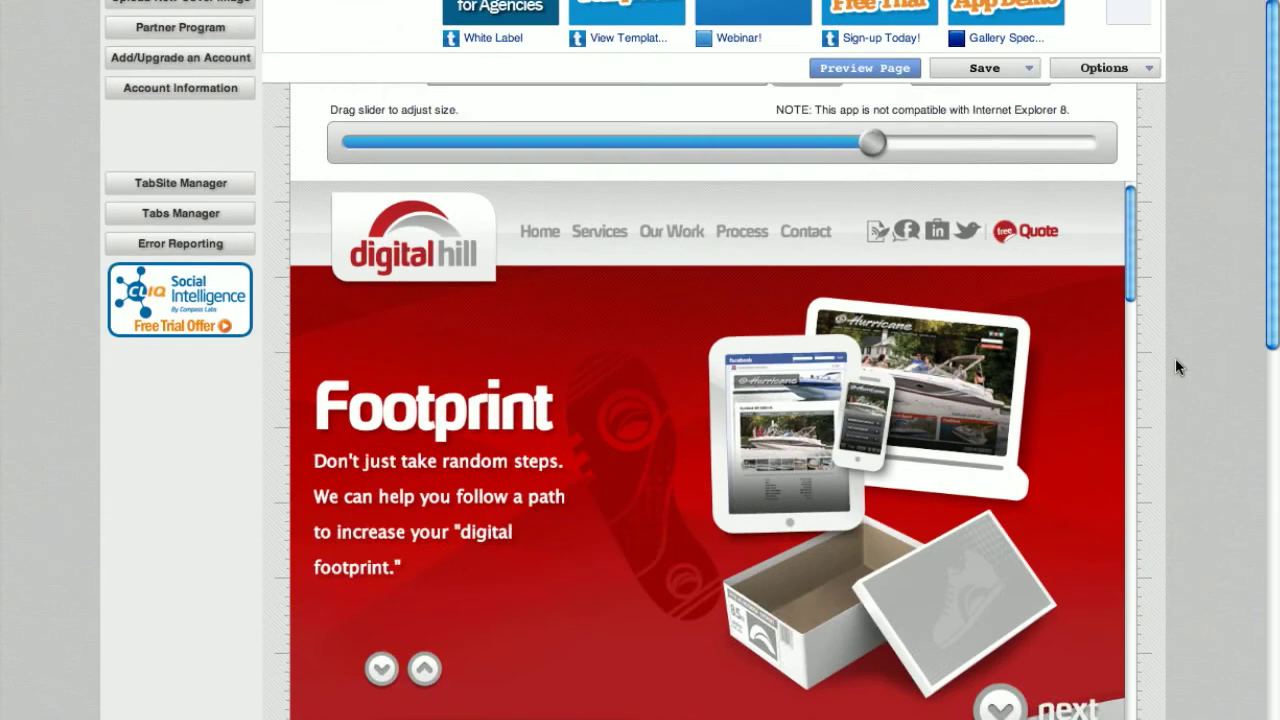
{"action": "scroll", "coordinate": [1177, 365], "scroll_direction": "down", "scroll_amount": 15}
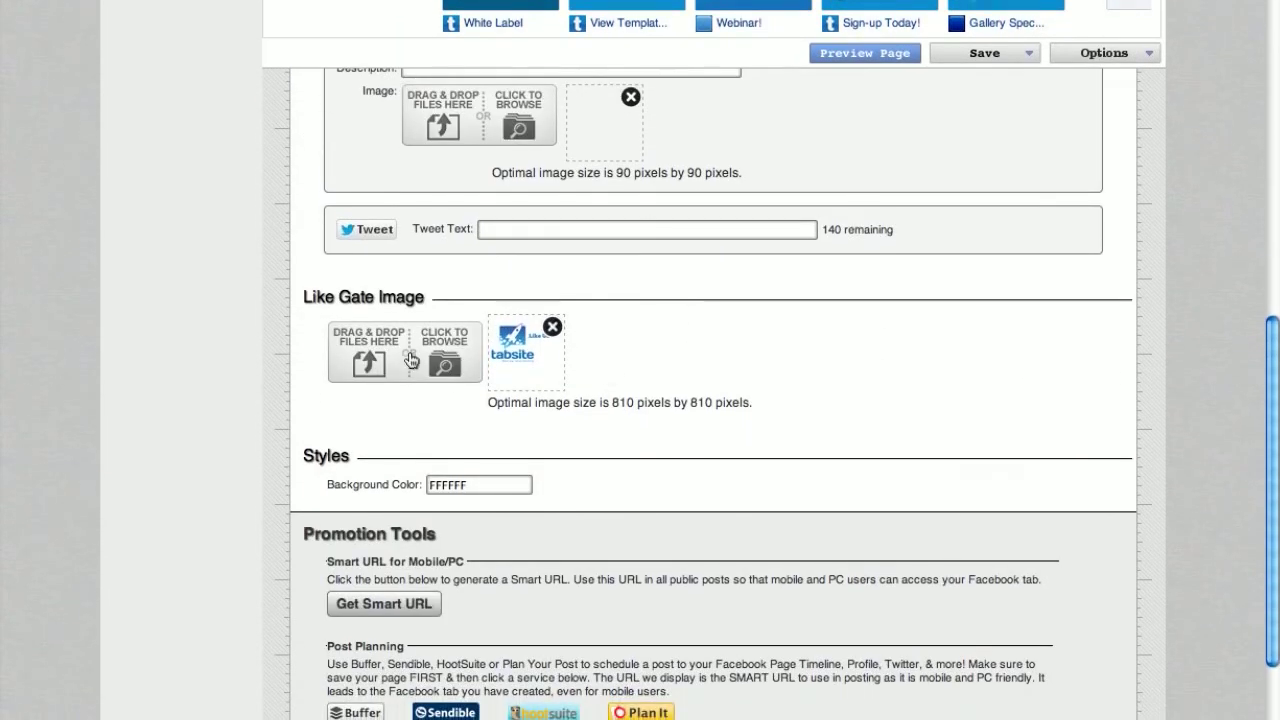
{"action": "scroll", "coordinate": [515, 363], "scroll_direction": "down", "scroll_amount": 1}
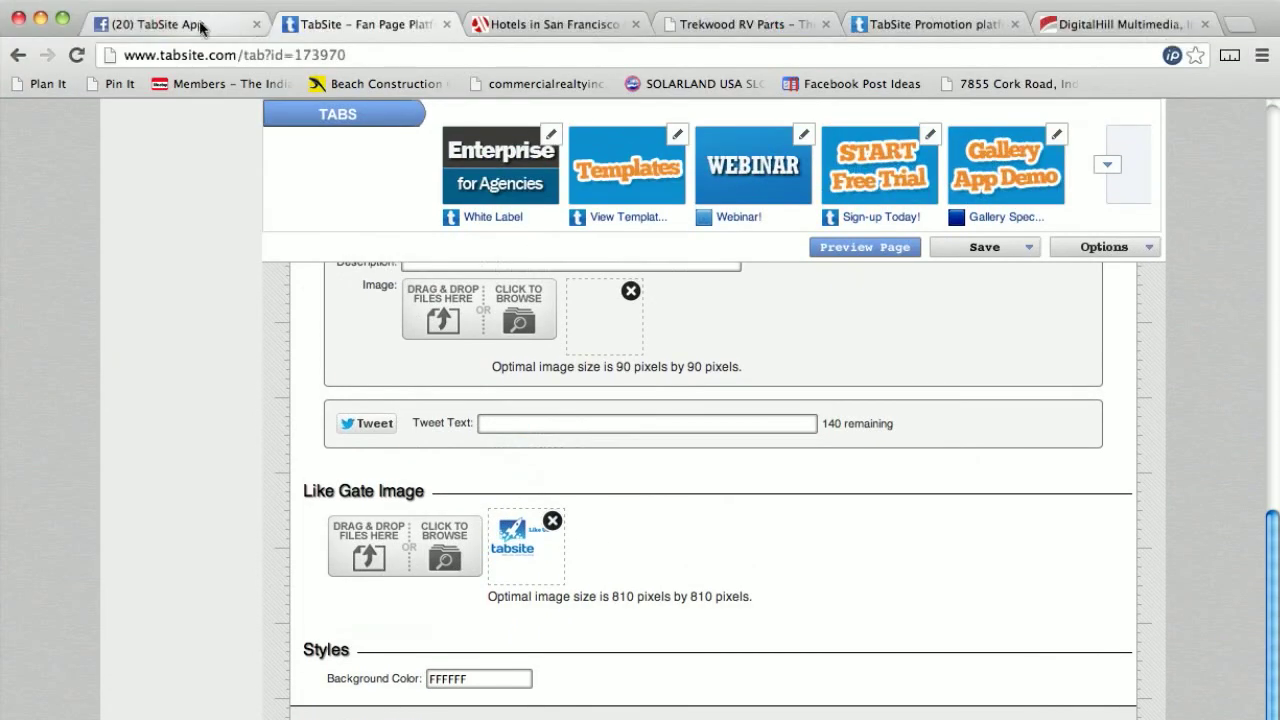
- On the Facebook fan page, unlike the page to reveal the tabsite 'Like Us' gate image, then like it again
{"action": "left_click", "coordinate": [199, 31]}
{"action": "mouse_move", "coordinate": [857, 205]}
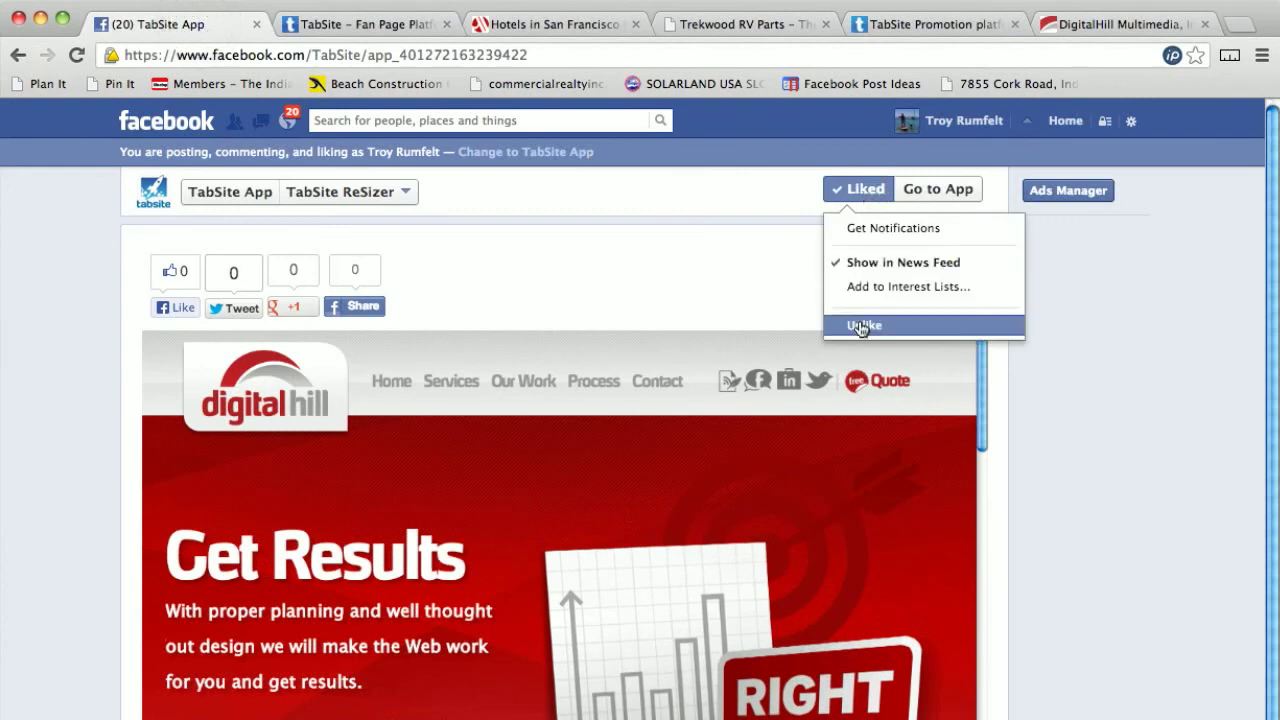
{"action": "left_click", "coordinate": [862, 326]}
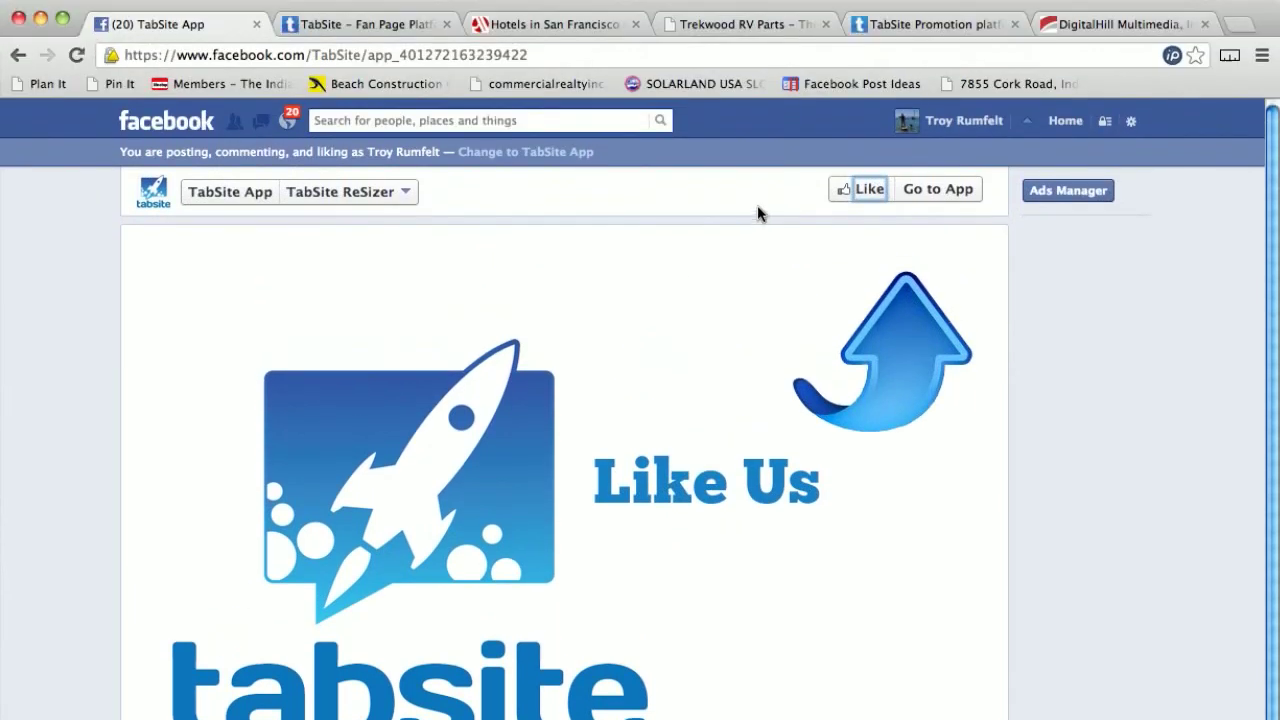
{"action": "left_click", "coordinate": [845, 66]}
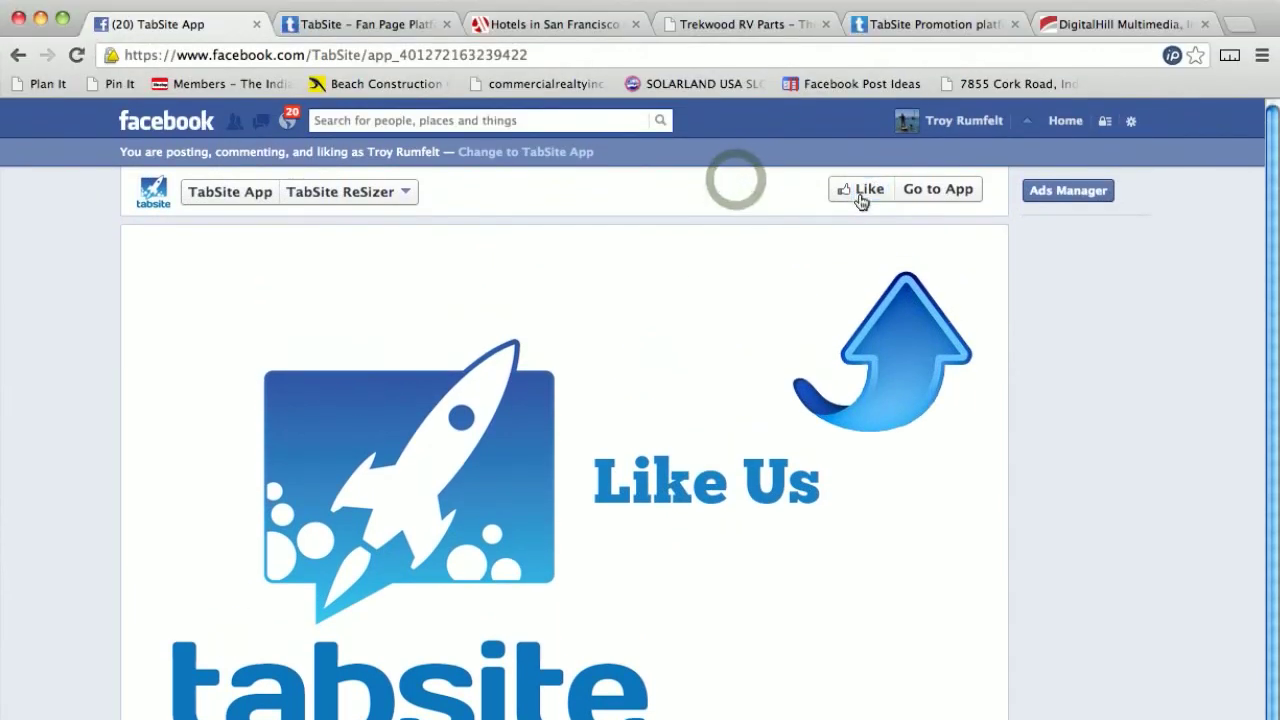